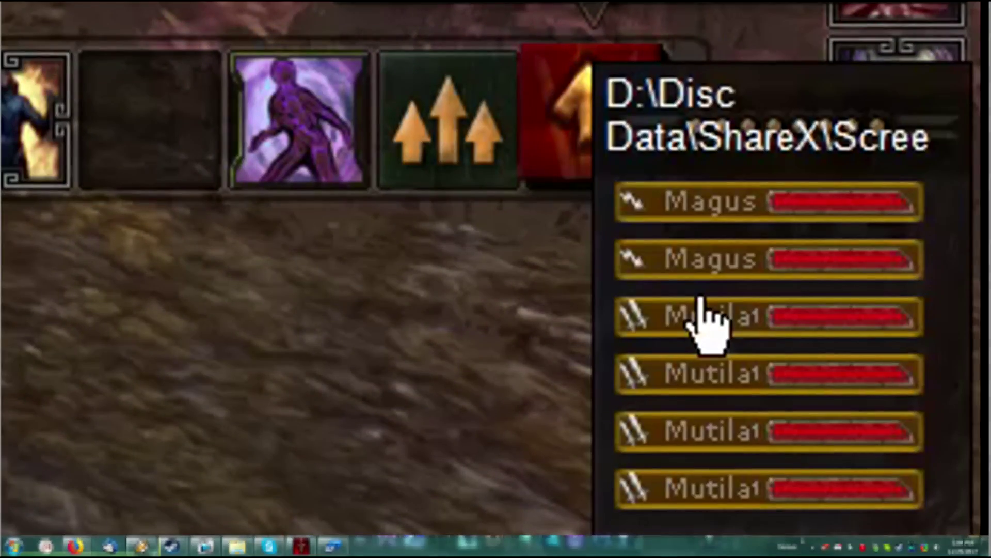
- Take a full-screen game screenshot with PrtScn, view it in Photo Viewer, then close the viewer
click(701, 300)
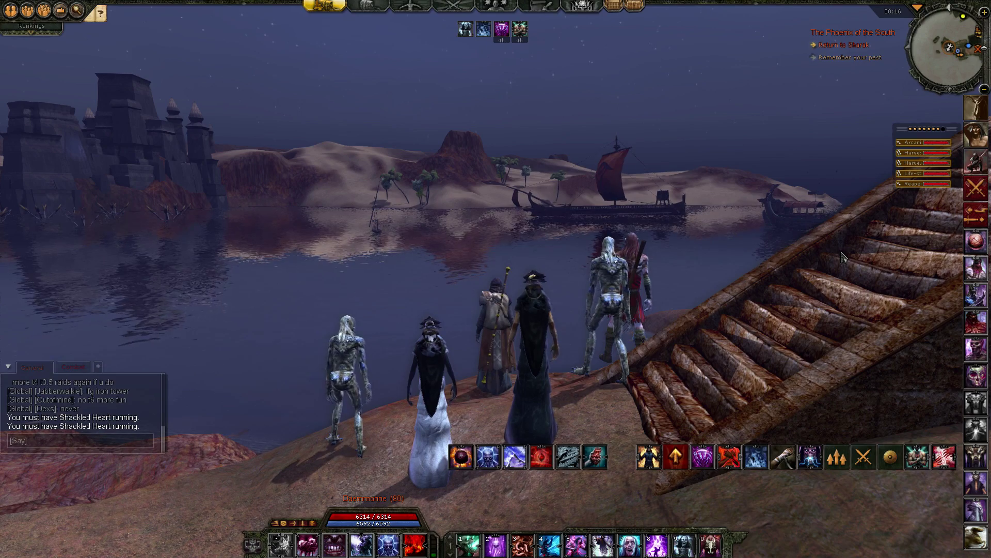
key(Print)
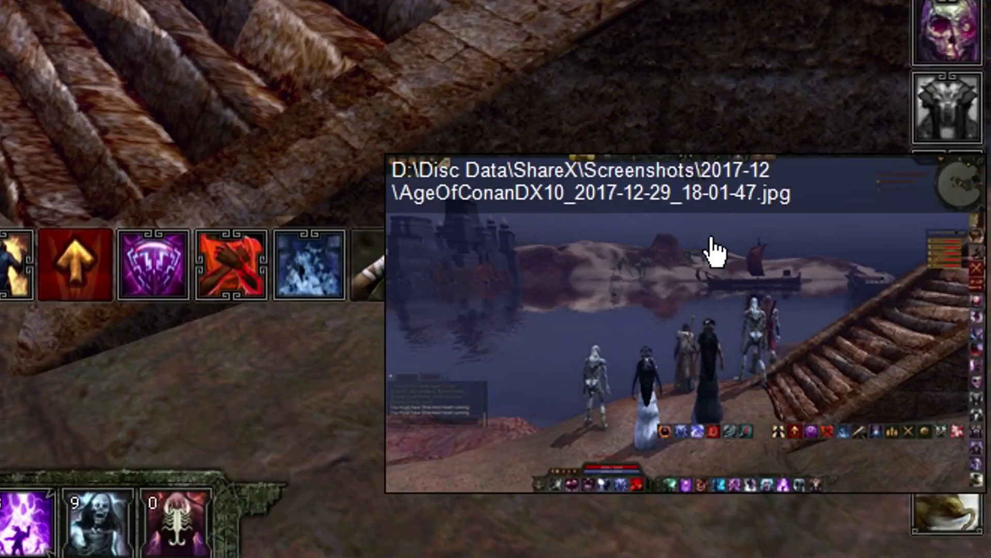
click(710, 346)
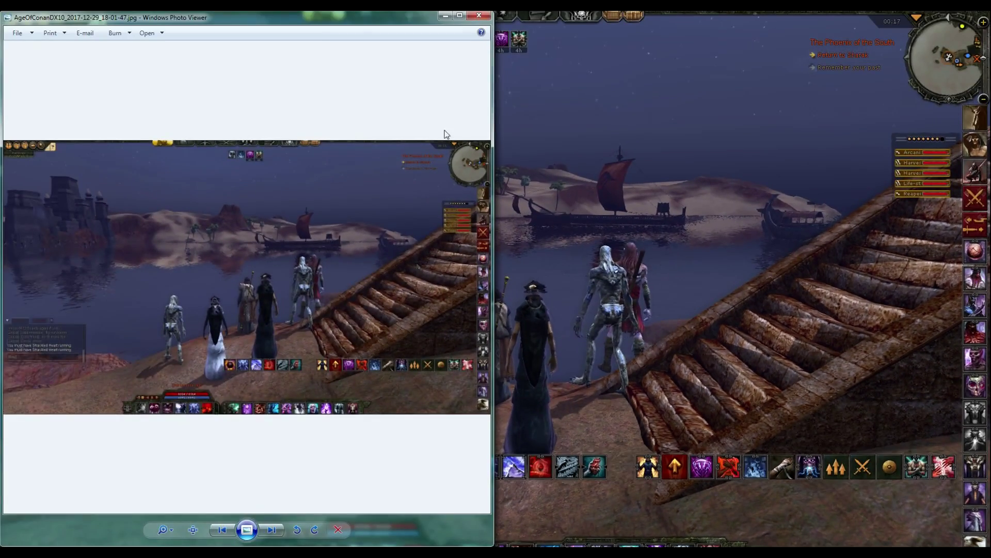
click(479, 16)
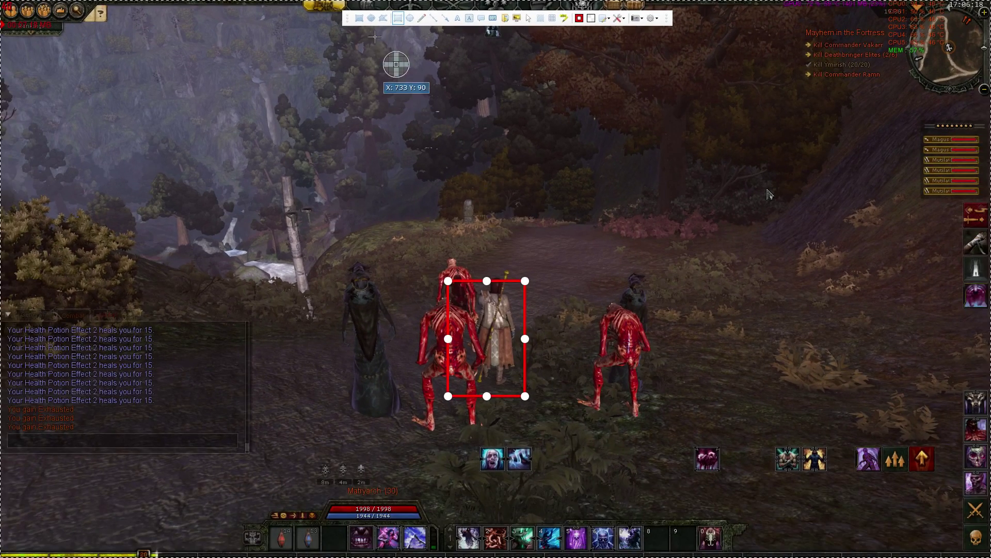
- Draw a red arrow pointing at the boxed character
click(427, 42)
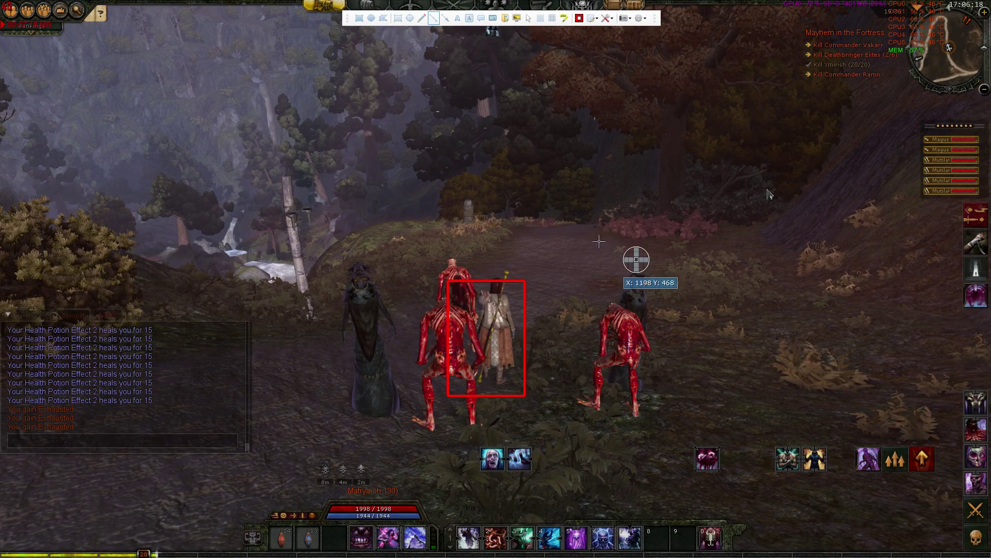
click(445, 18)
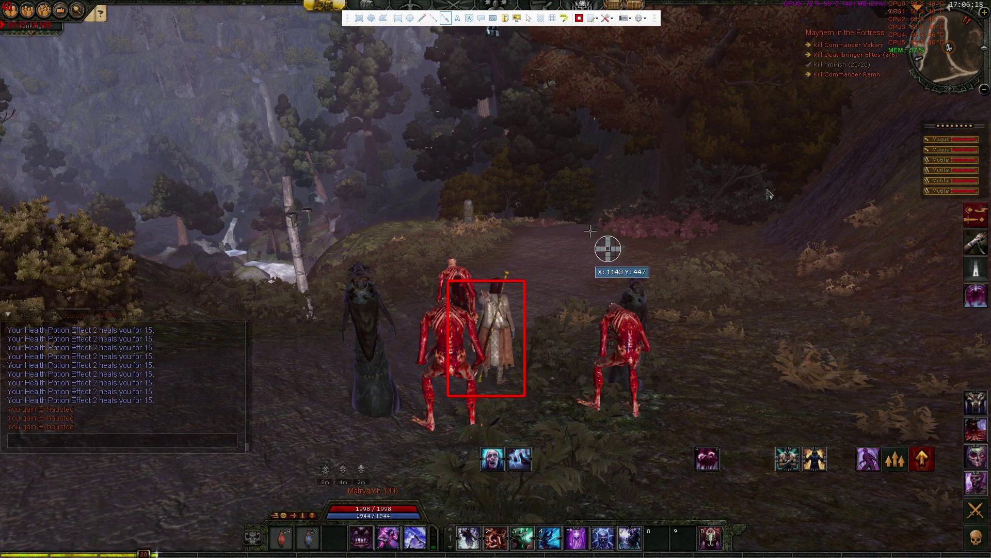
drag(528, 289, 527, 288)
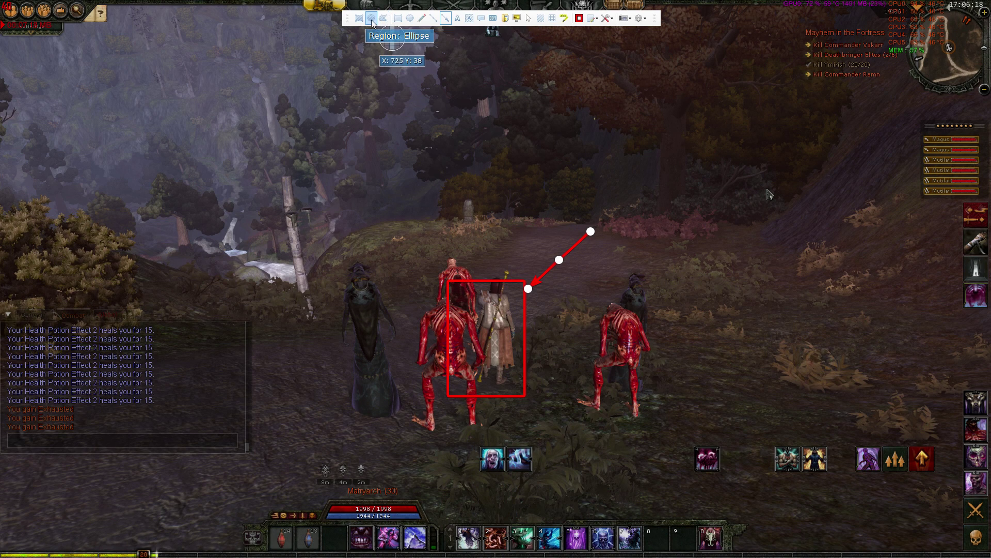
- Add a white 'Cape!' text label and move it to the arrow's tail
click(458, 18)
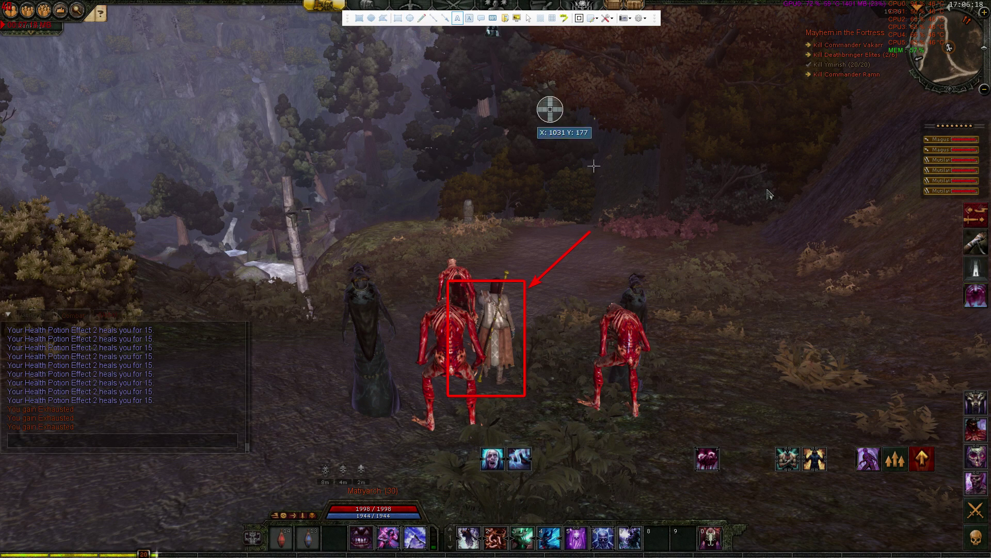
click(608, 200)
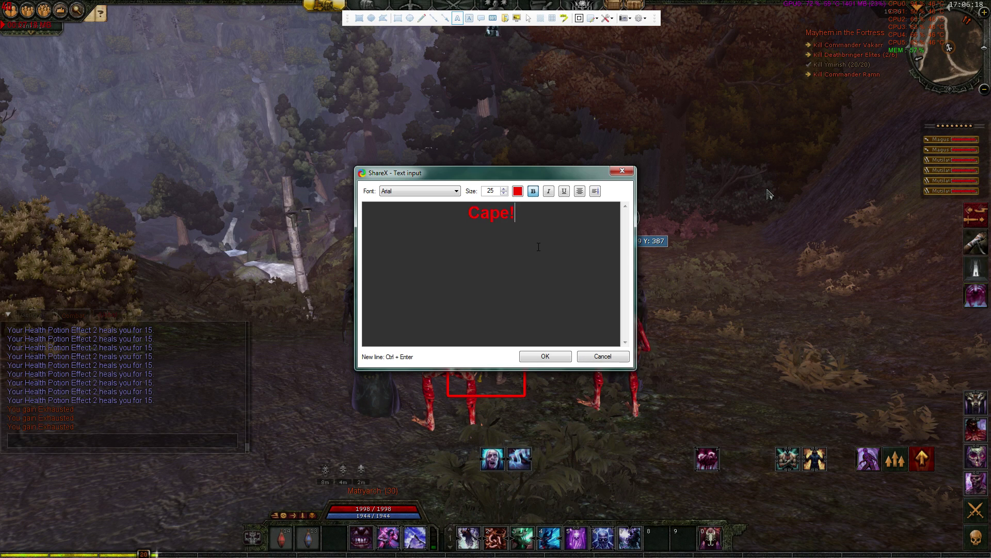
click(517, 191)
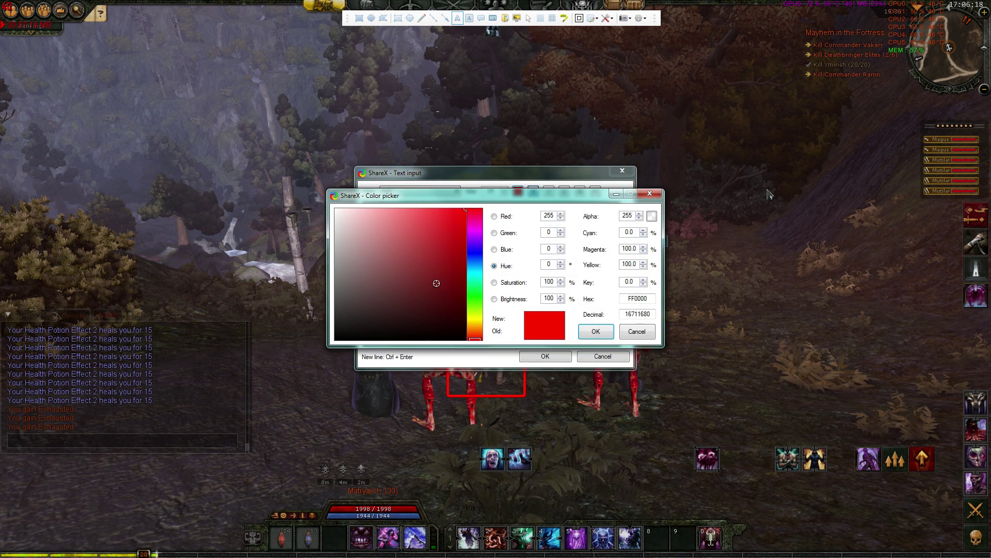
click(599, 334)
click(545, 357)
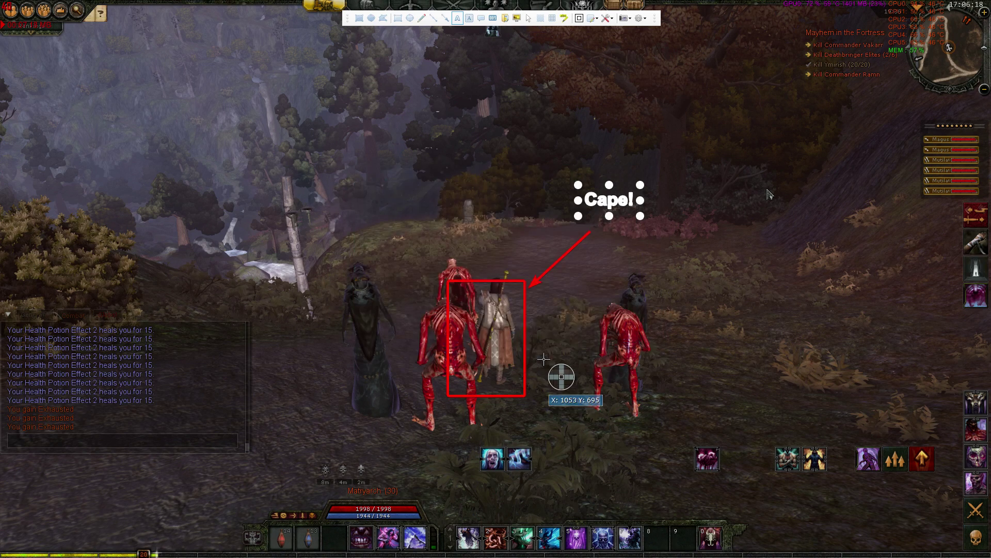
drag(602, 200, 619, 219)
- Finalize the white 'Cape!' label, save the capture as AgeOfConanDX10_2017-12-29_17-07-09.png, and close the viewer
click(95, 346)
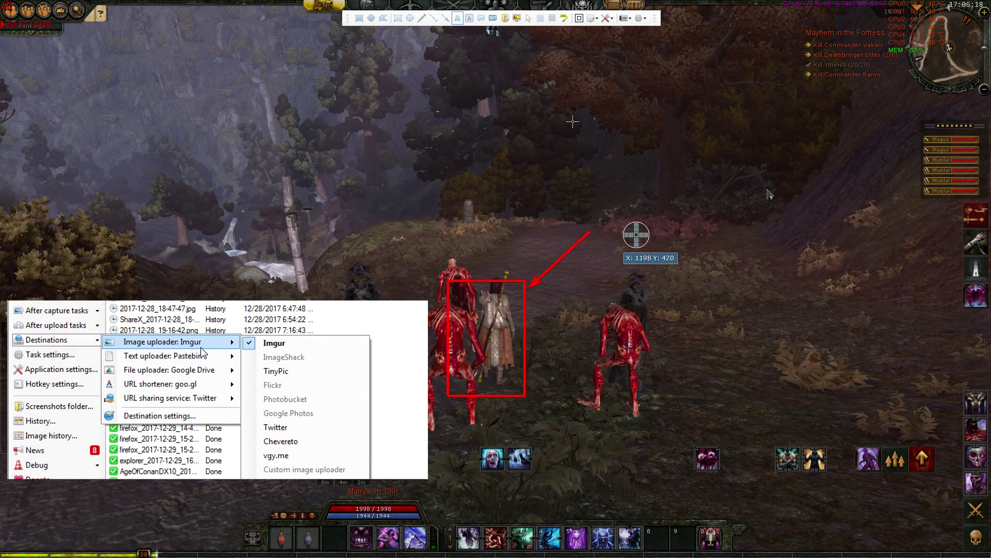
mouse_move(203, 356)
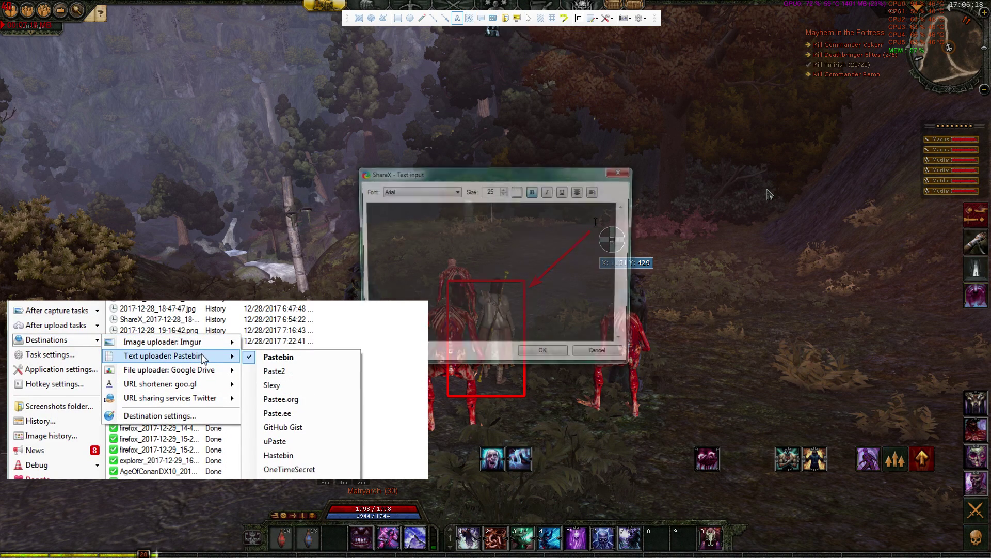
text(!)
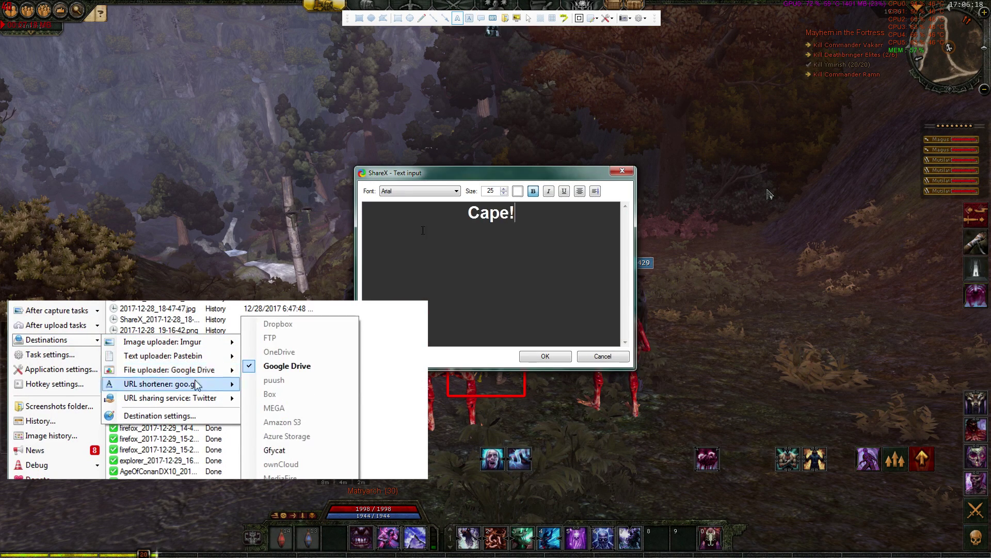
click(519, 191)
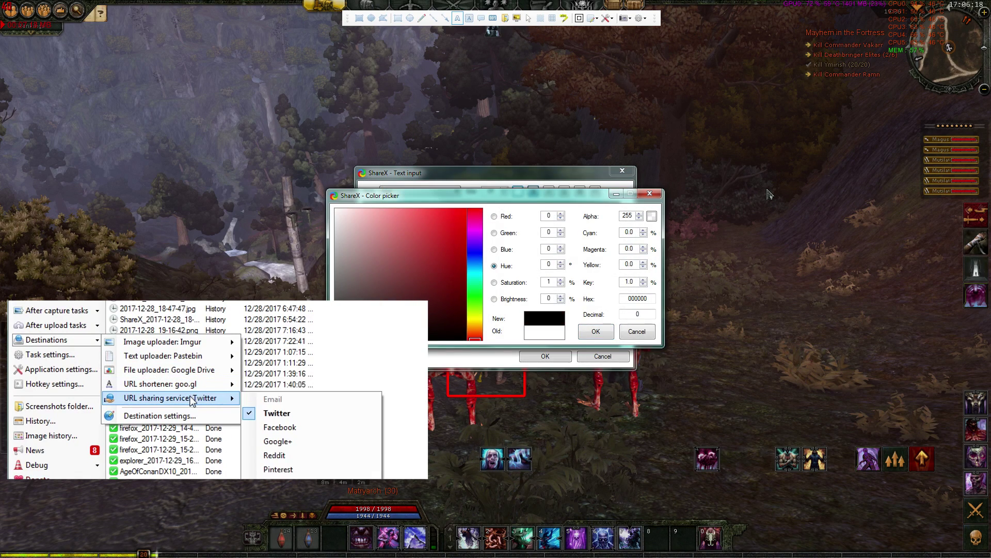
click(596, 331)
click(546, 356)
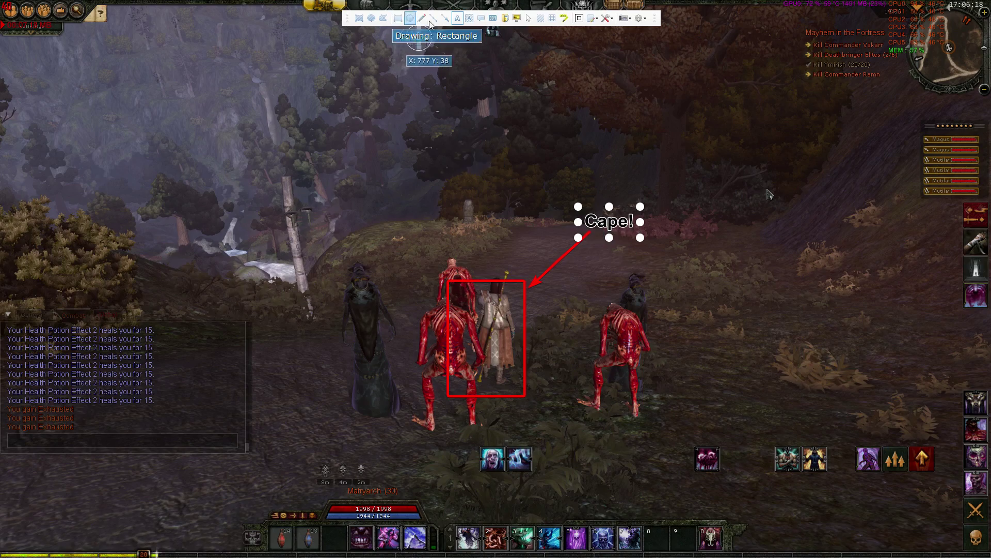
key(Return)
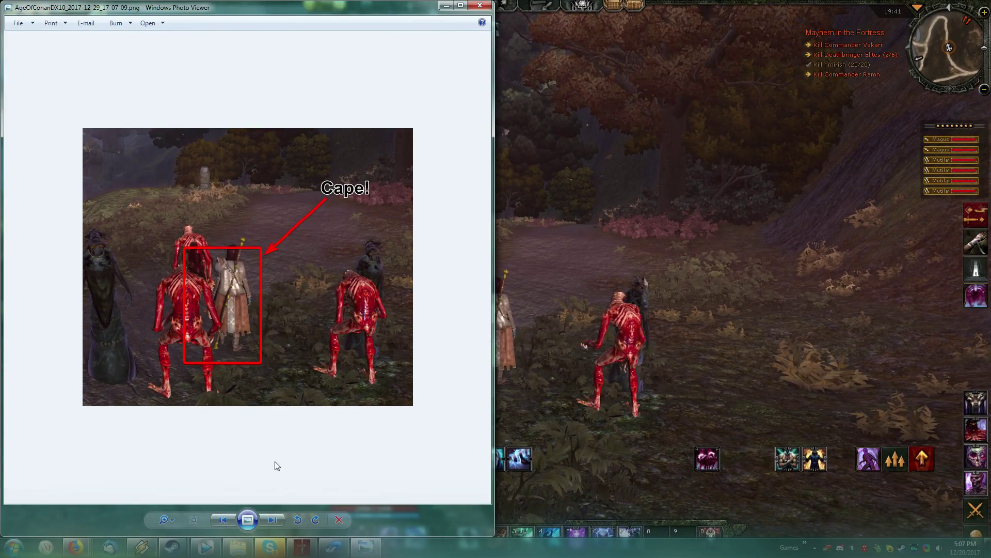
click(478, 6)
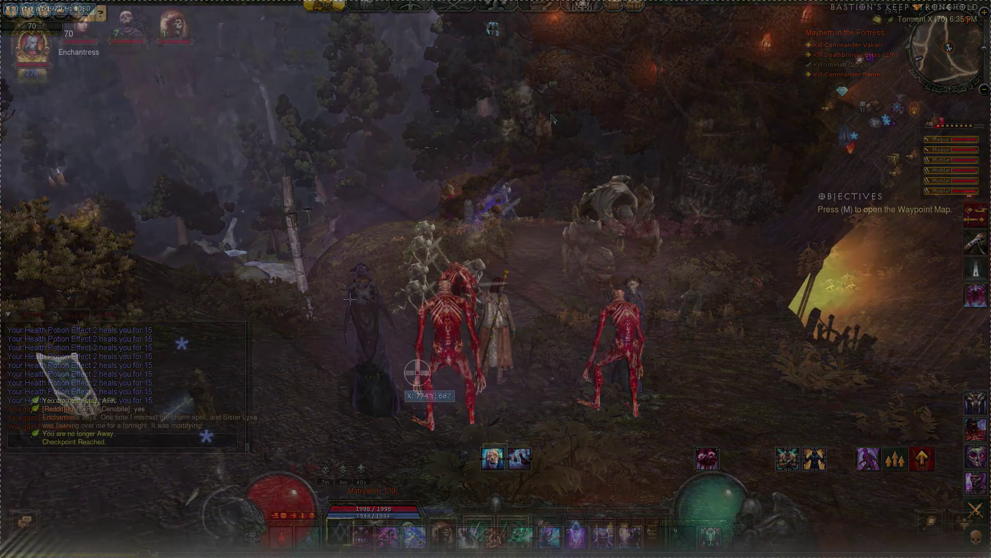
- Record the marked game region to mp4 while moving the hero, then stop recording
drag(314, 119, 711, 425)
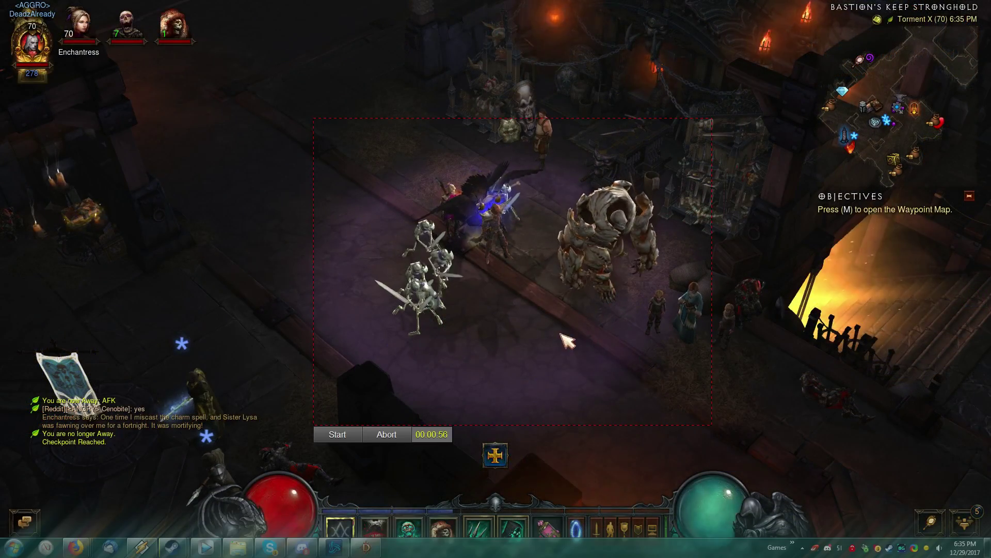
click(571, 343)
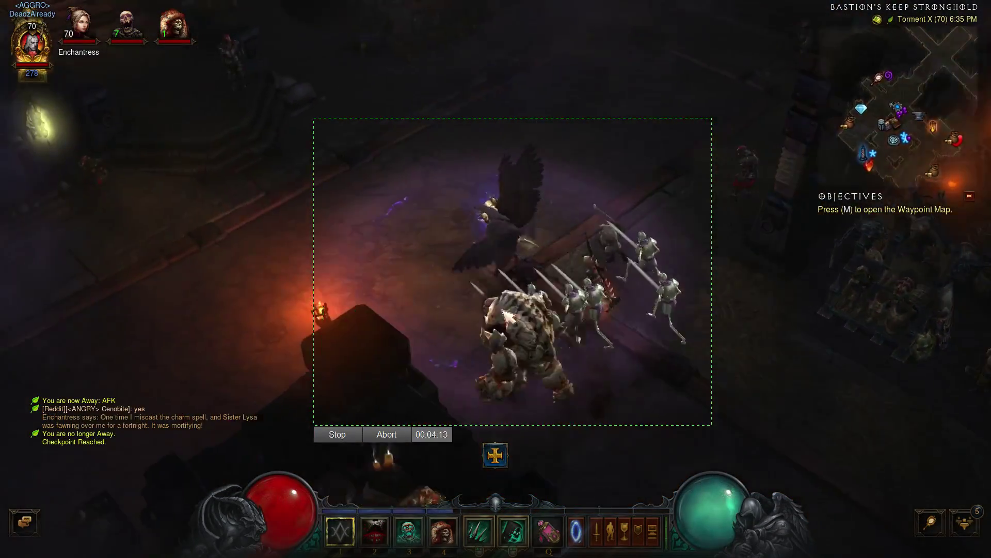
click(686, 354)
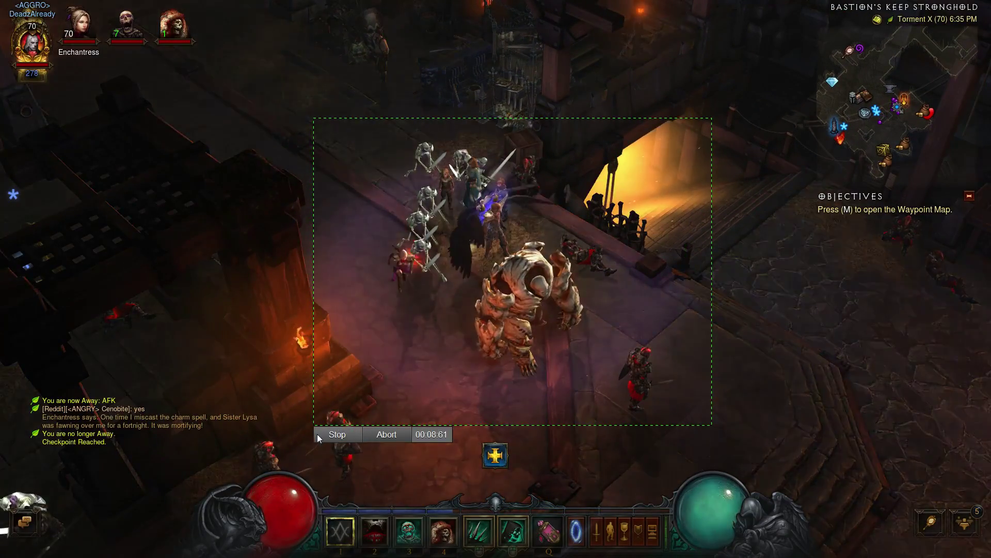
click(317, 434)
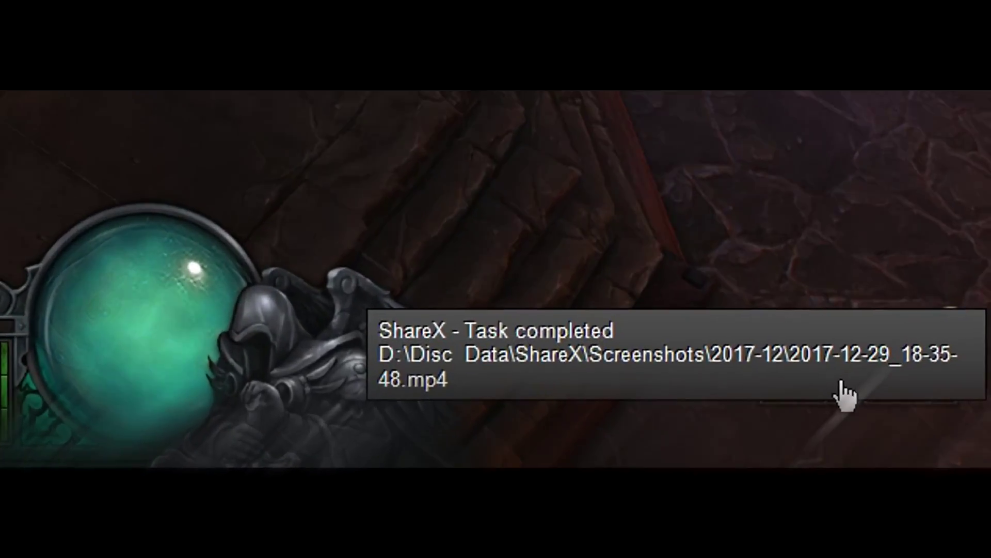
- Play back 2017-12-29_18-35-48.mp4 in the video player, then return to ShareX's task list
click(914, 488)
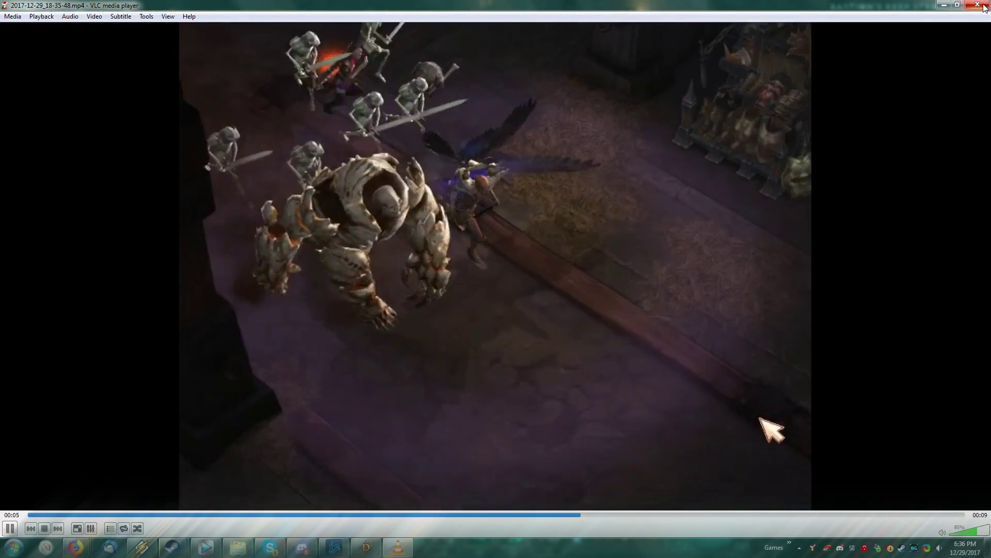
click(985, 7)
key(alt+Tab)
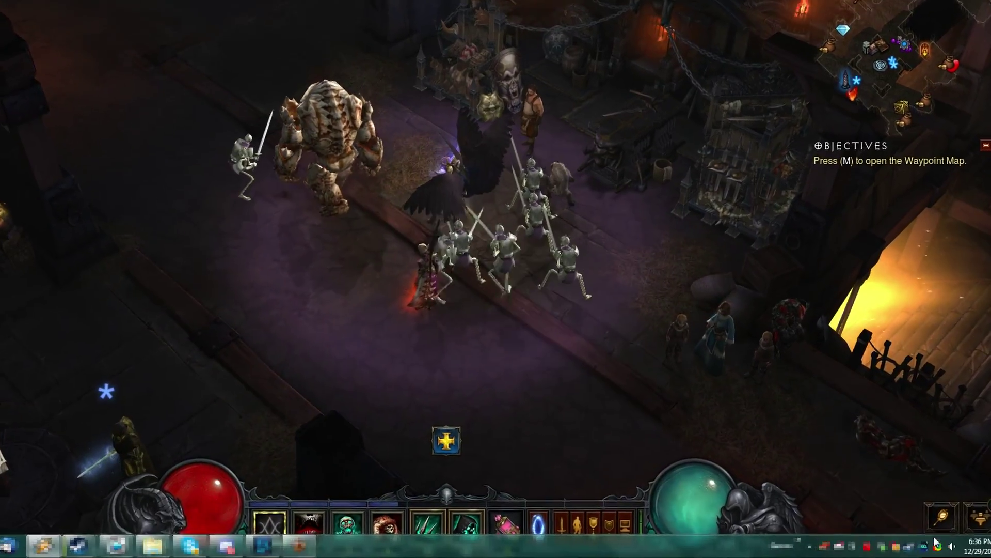
key(alt+Tab)
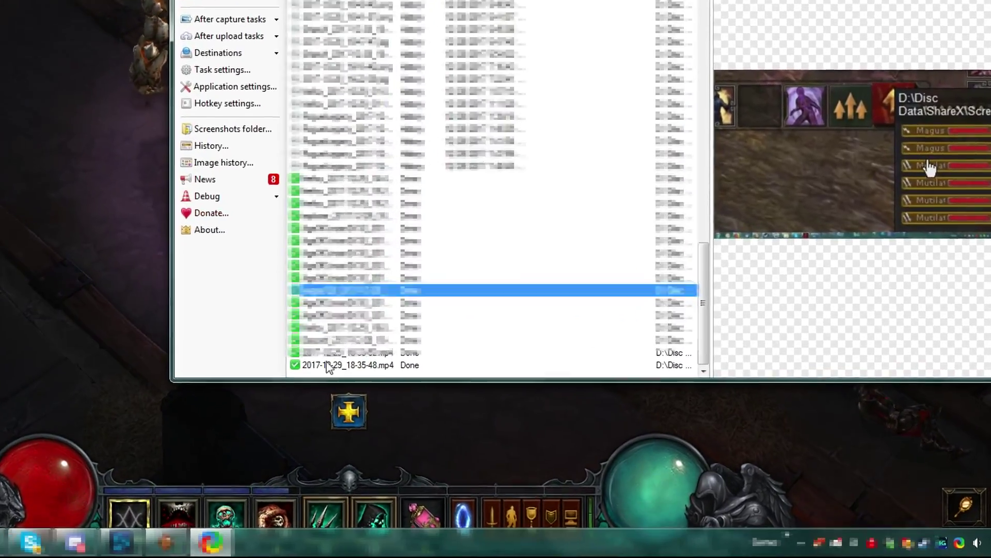
- Copy the mp4 recording's Google Drive link from ShareX and post it in the Discord chat
click(326, 367)
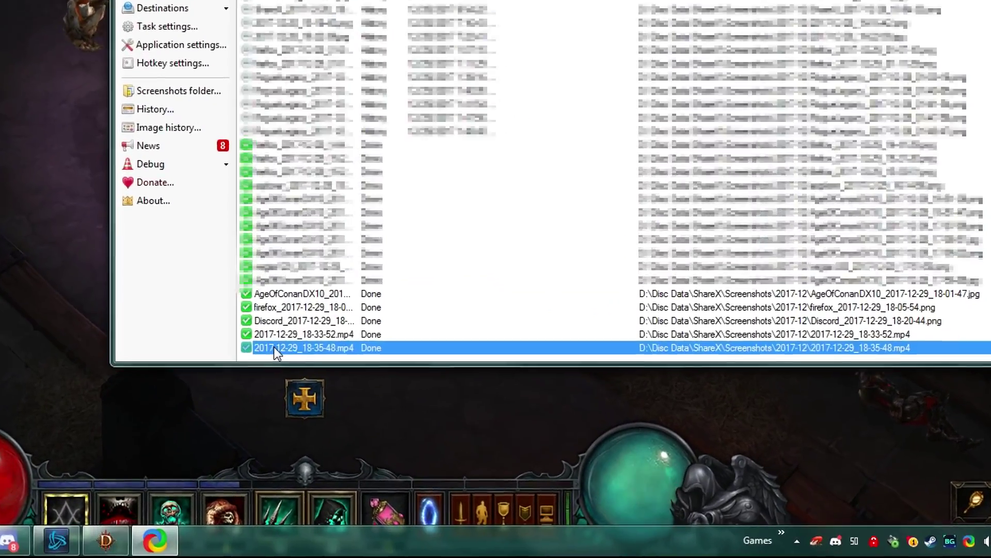
right_click(326, 367)
click(384, 407)
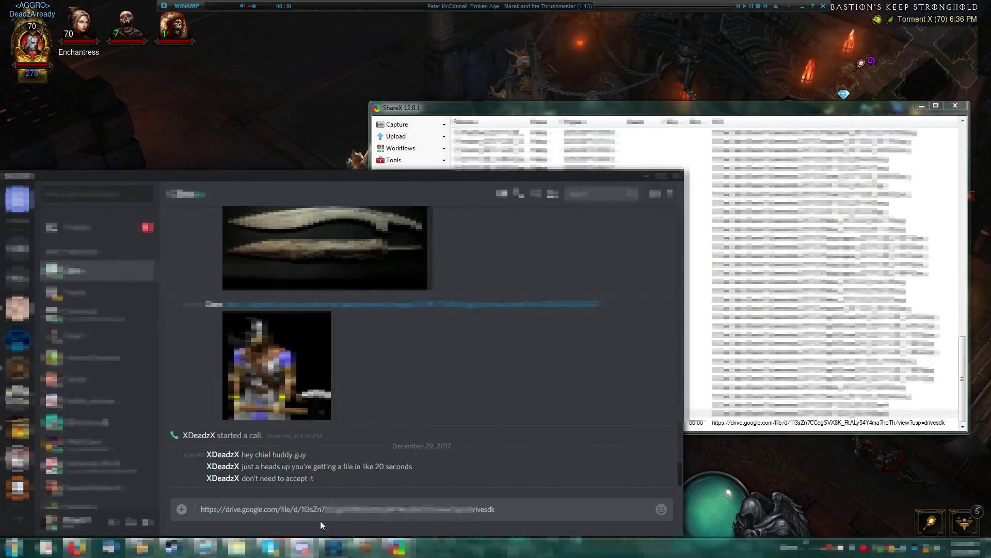
key(Return)
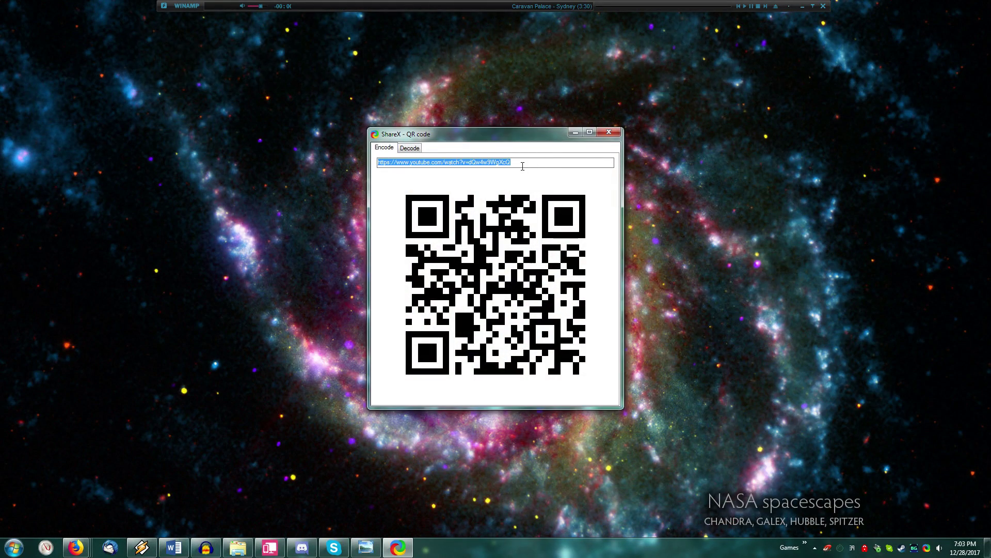
- Decode the on-screen QR code image back into its YouTube link with Decode from screen
drag(465, 133, 776, 111)
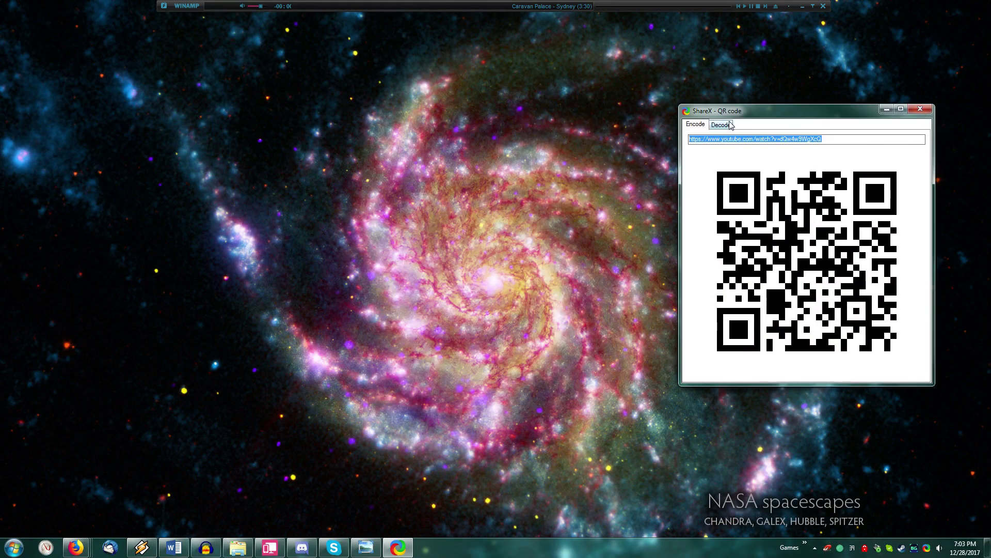
click(730, 125)
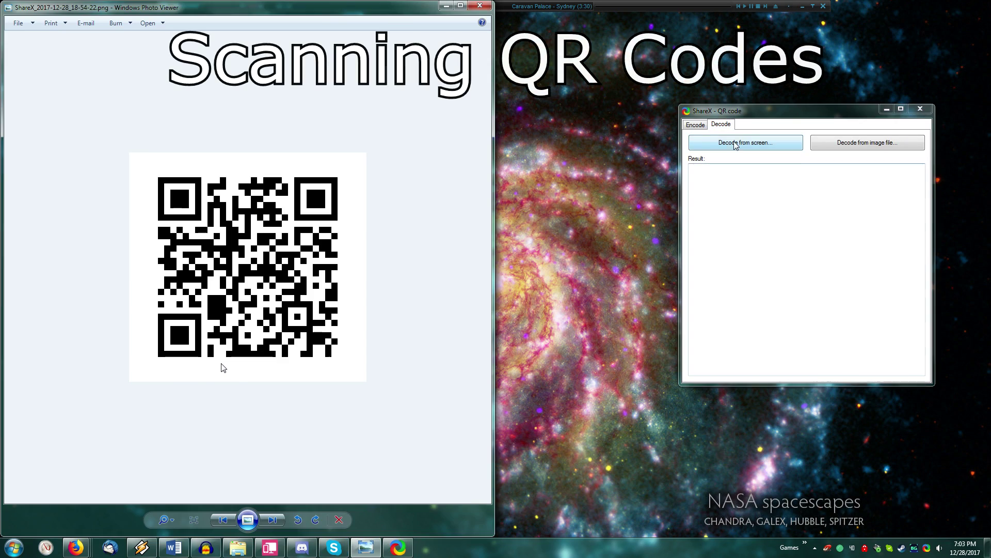
click(748, 140)
drag(124, 128, 360, 384)
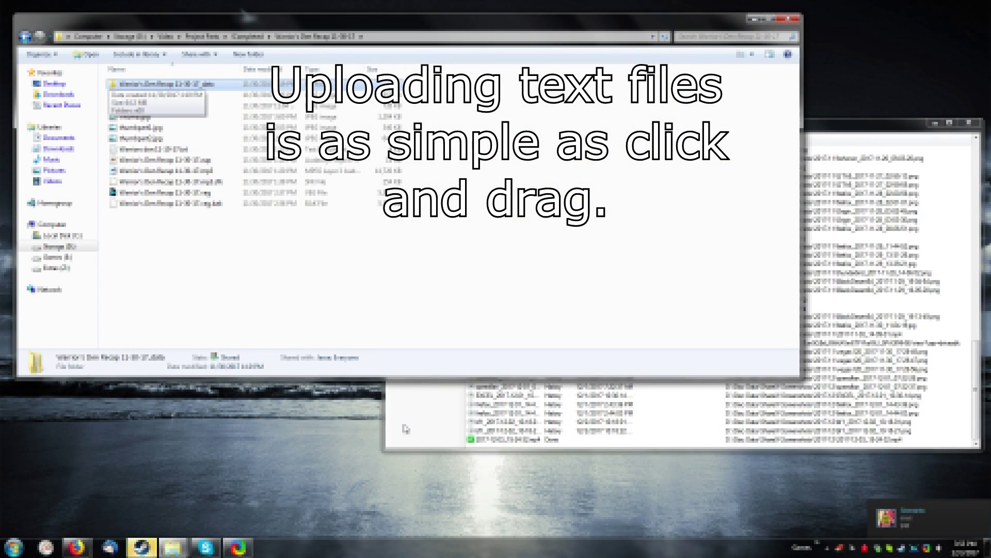
- Upload the project folder's text file to Pastebin and scroll through the opened paste
click(133, 150)
drag(133, 150, 575, 440)
click(953, 530)
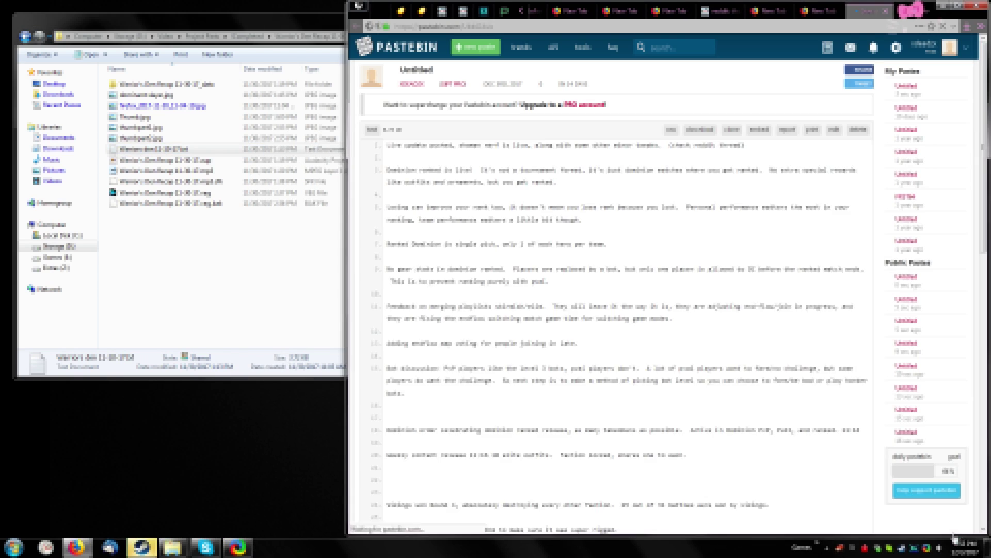
scroll(529, 328, down, 10)
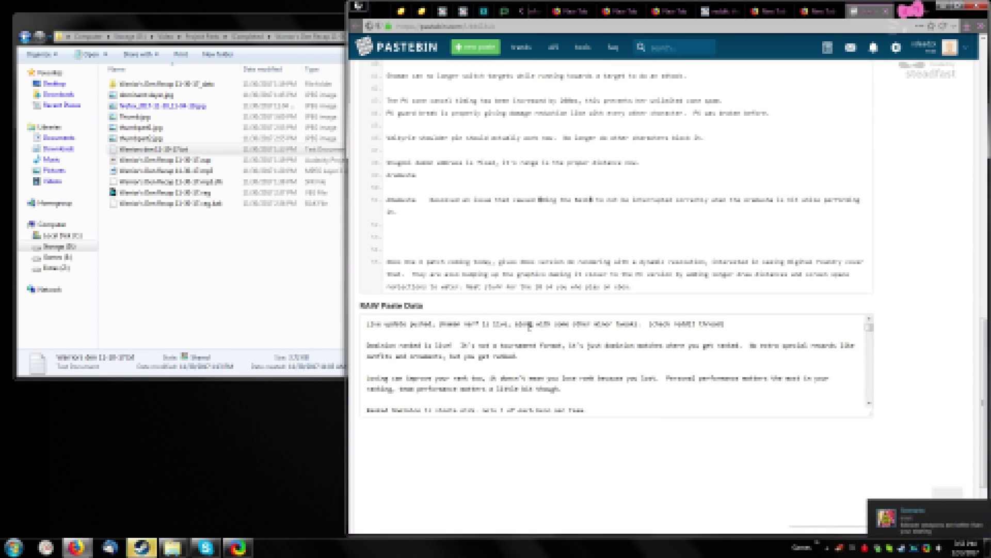
scroll(530, 326, up, 10)
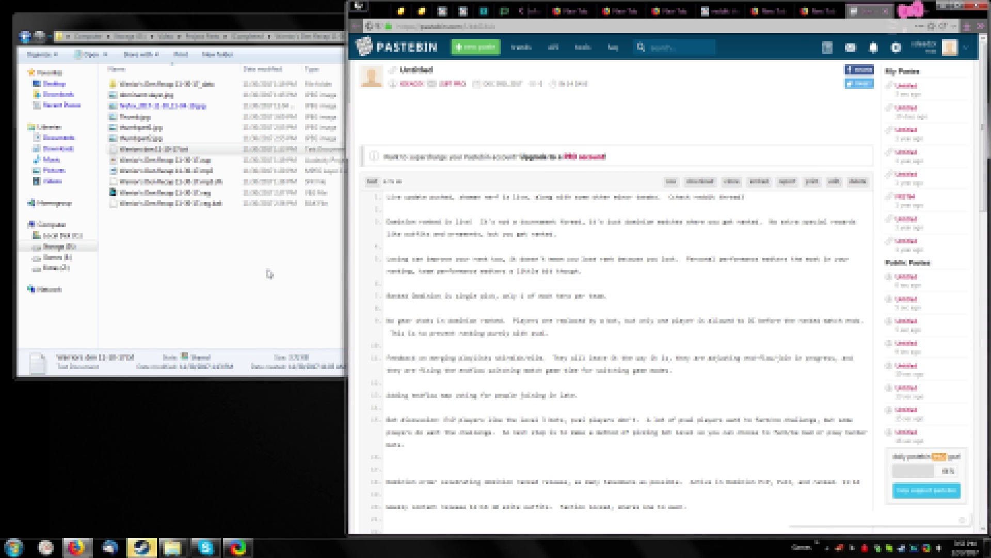
- Show the Copy options for the latest upload in ShareX's history list
click(268, 273)
click(238, 548)
right_click(488, 439)
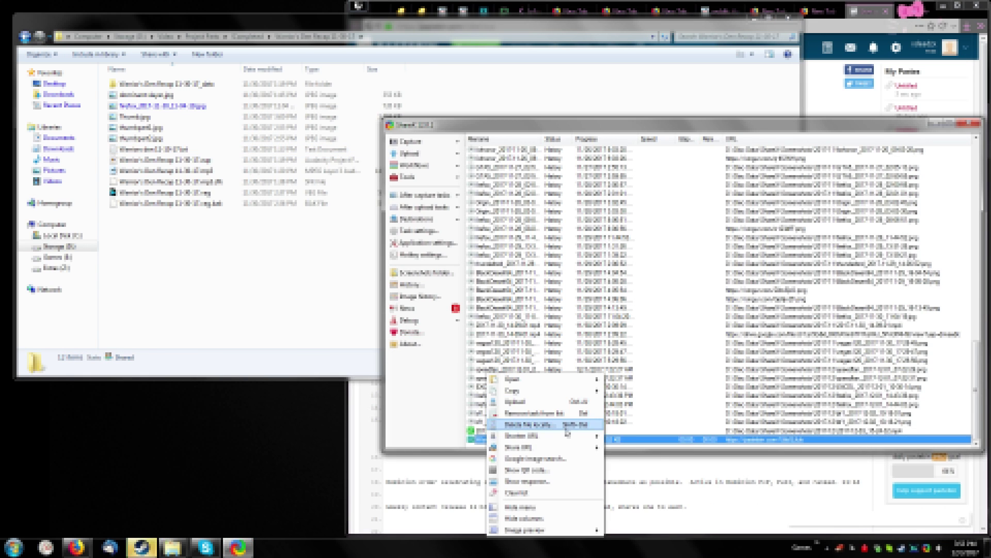
mouse_move(572, 396)
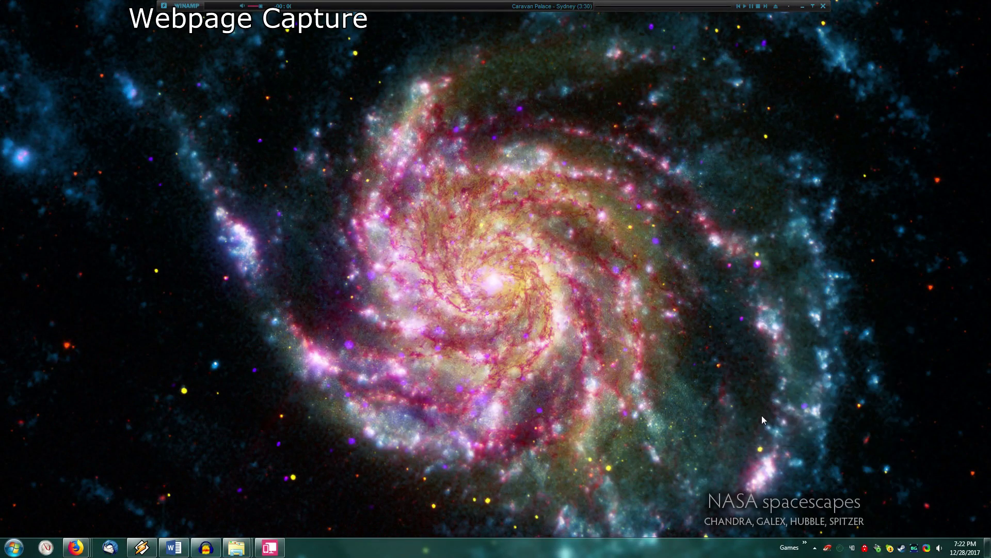
- Capture the AnandTech homepage and scroll through the maximized capture preview
key(Return)
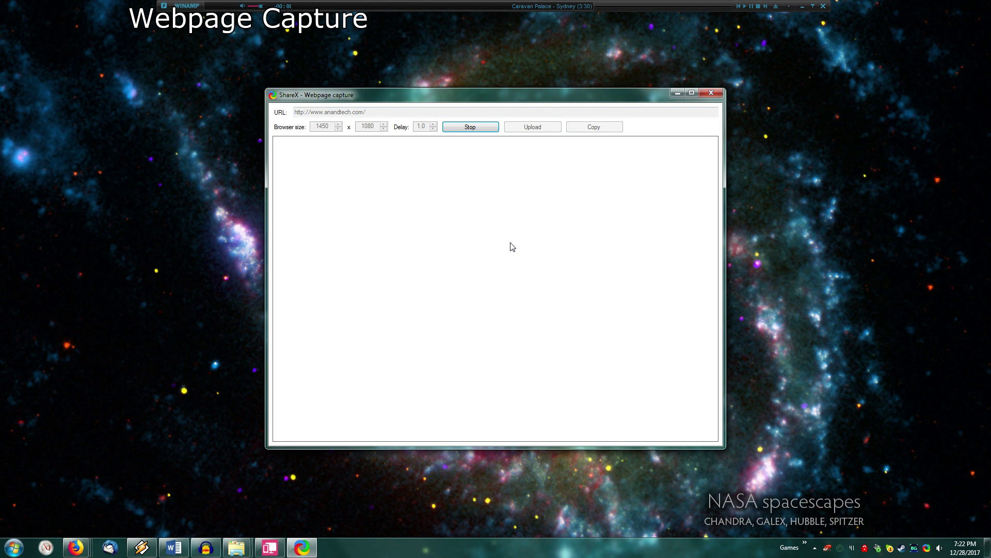
click(692, 92)
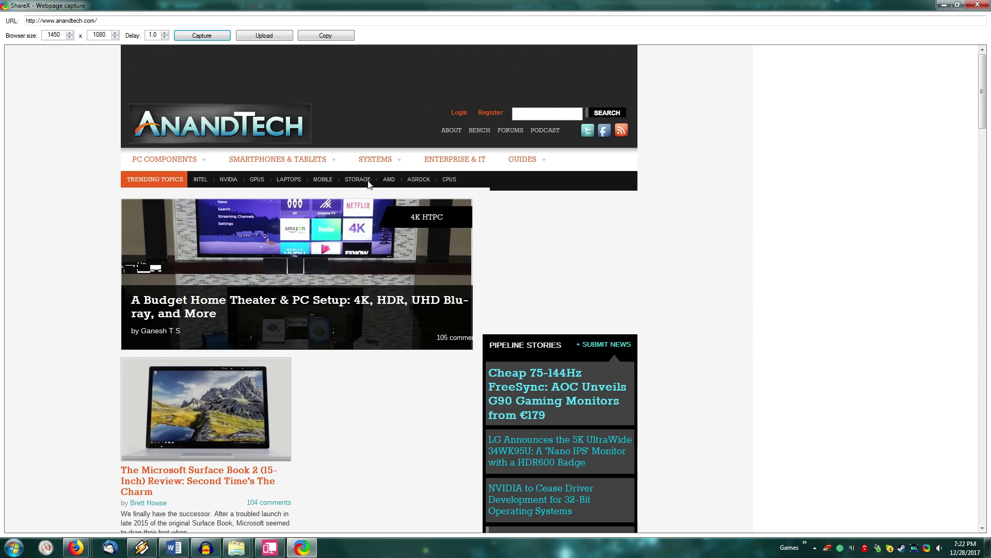
scroll(969, 110, down, 5)
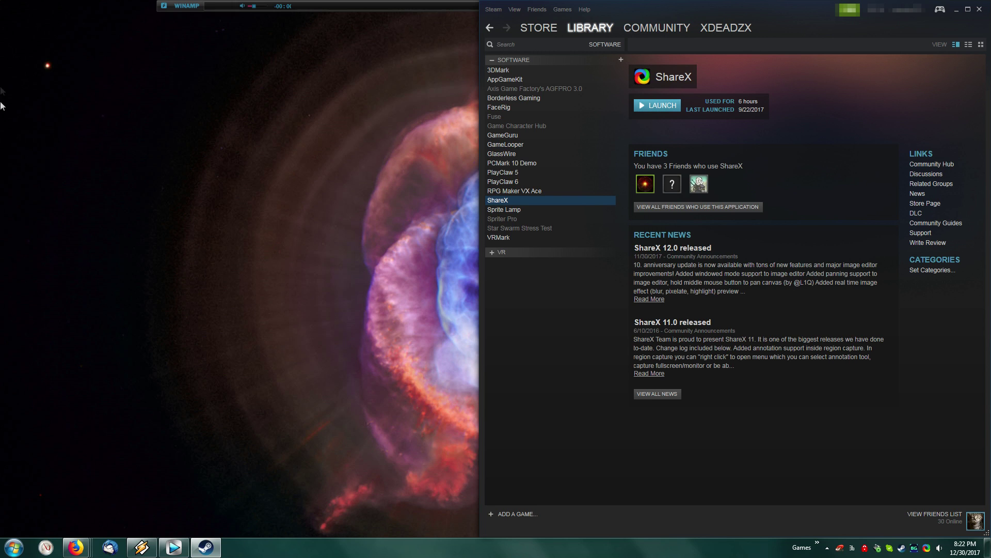
- Launch ShareX and open Destinations > Destination settings
double_click(928, 548)
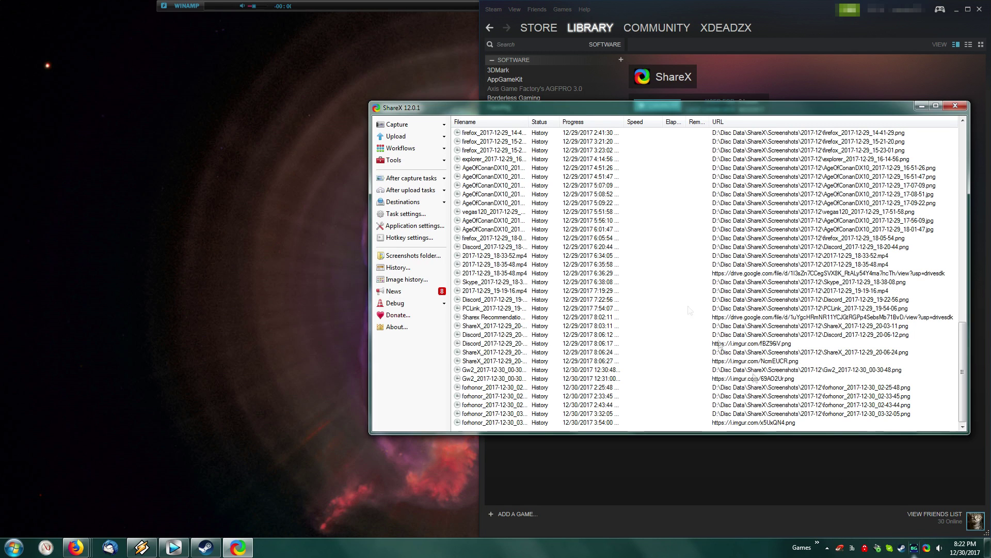
click(420, 205)
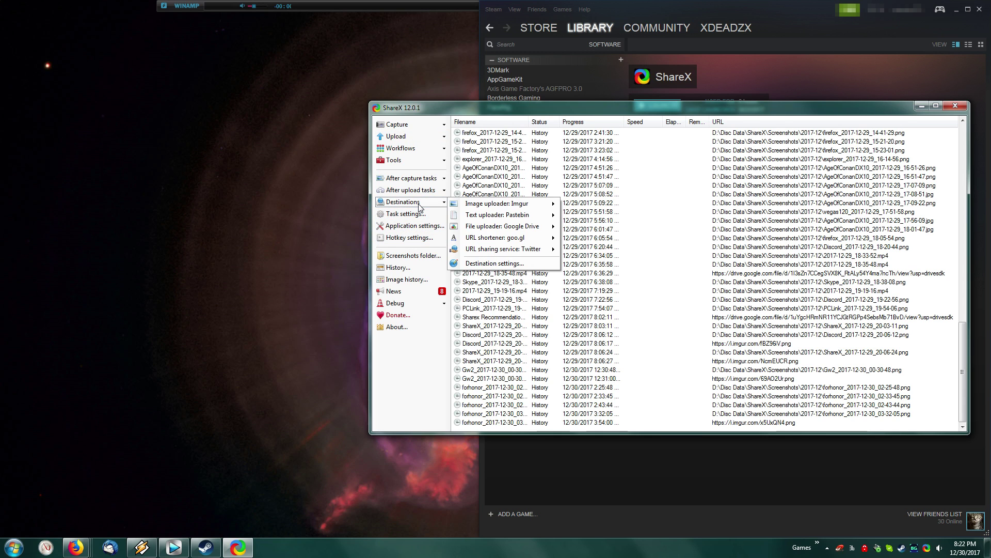
click(495, 263)
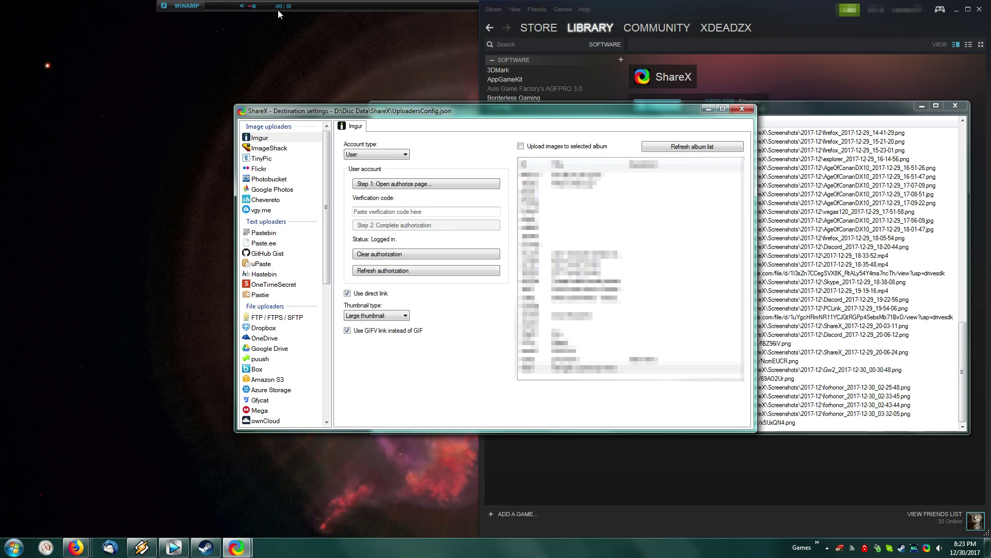
- Authorize the Imgur account by pasting the browser PIN and completing Step 2
click(442, 191)
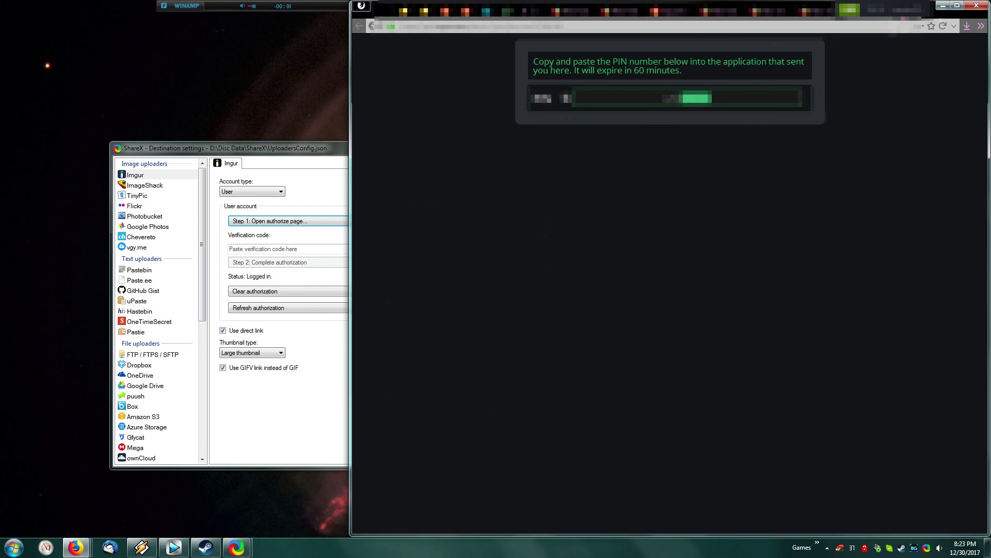
click(302, 253)
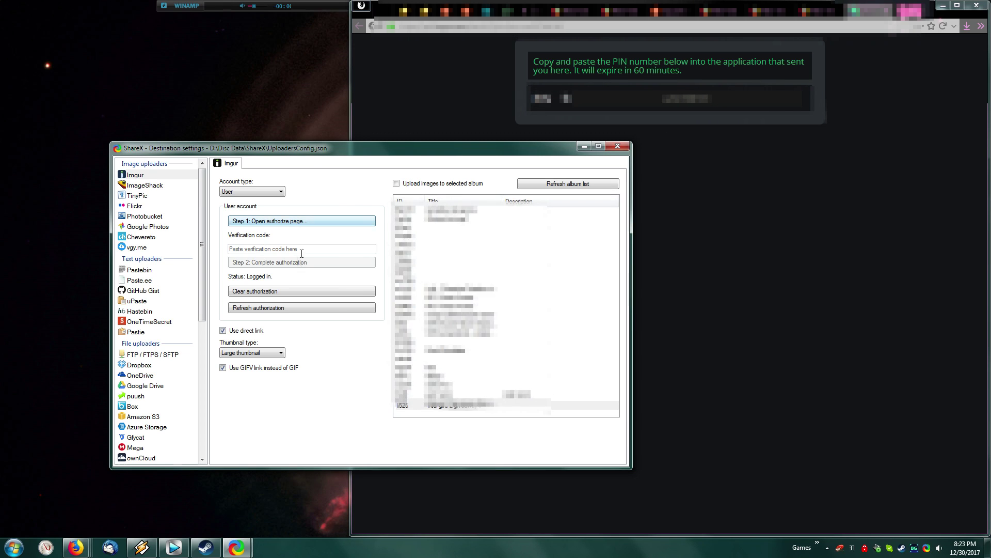
key(ctrl+v)
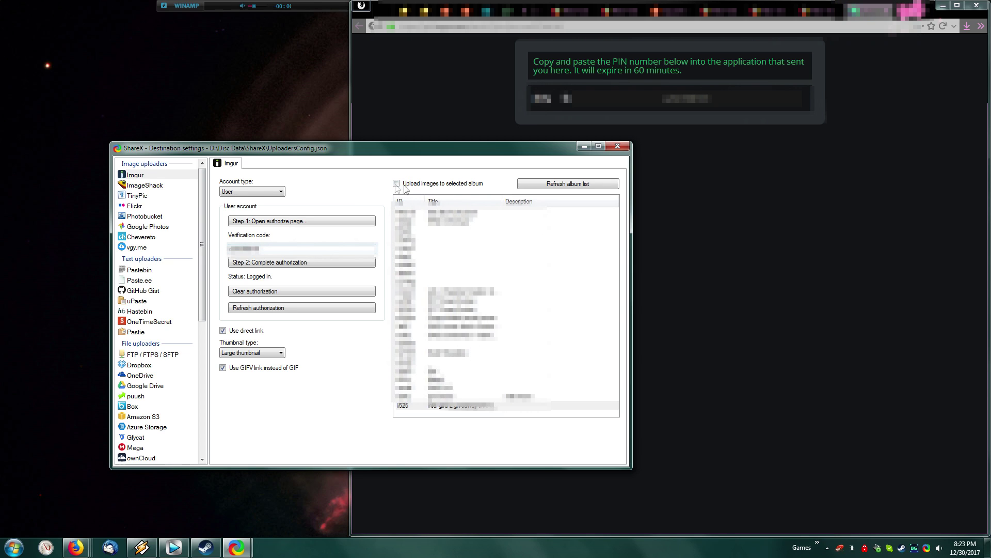
click(317, 220)
key(super+Down)
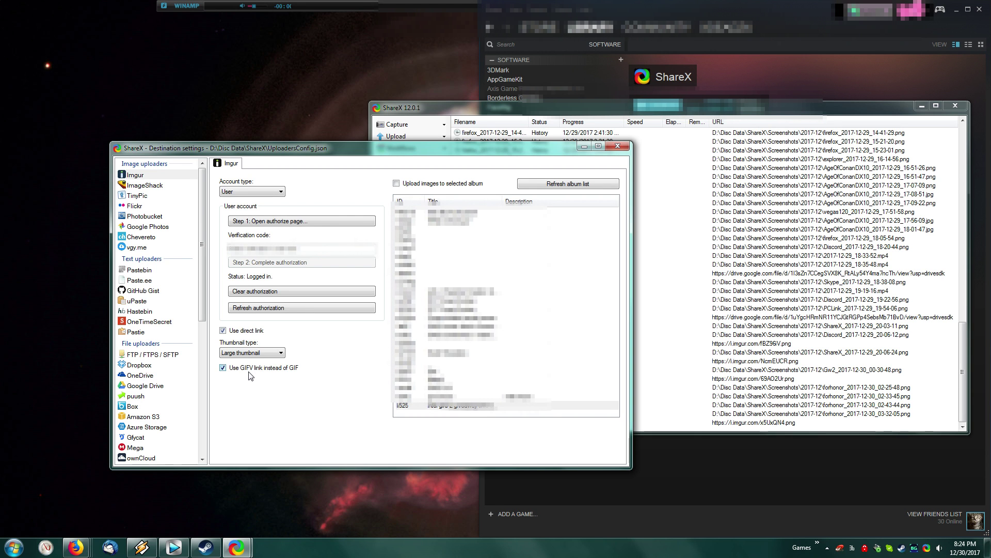
click(150, 185)
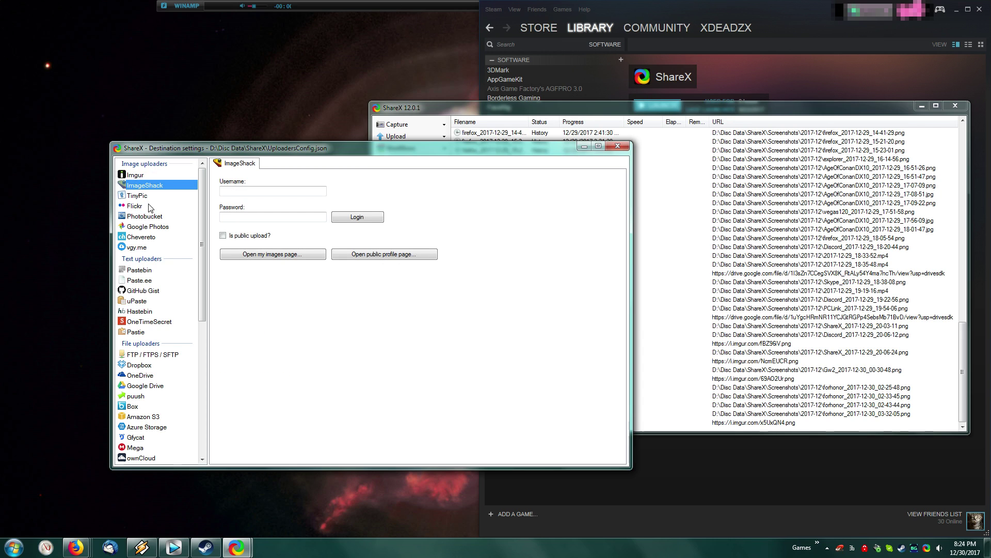
- Browse the TinyPic, Flickr, Photobucket, Google Photos and Custom uploaders settings
click(148, 197)
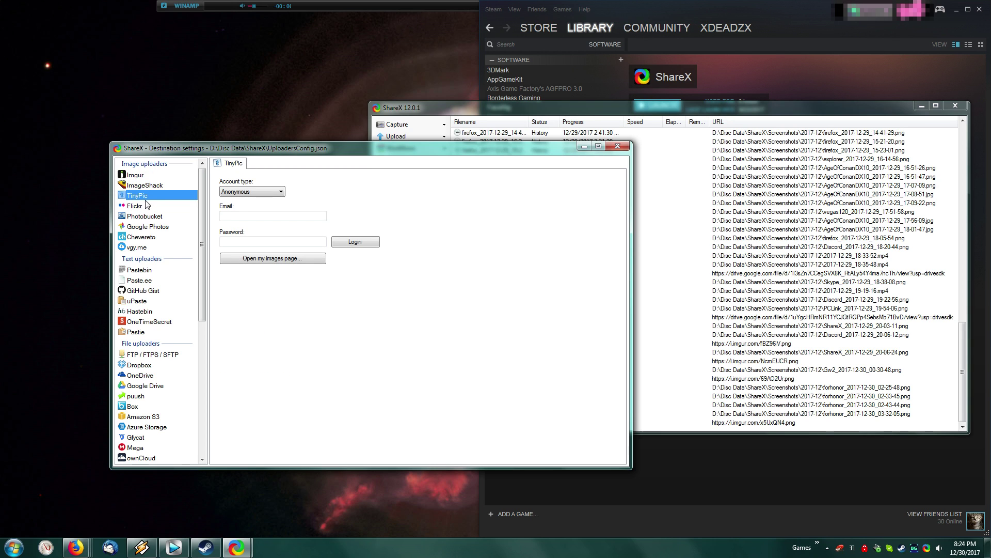
click(145, 207)
click(150, 217)
click(163, 228)
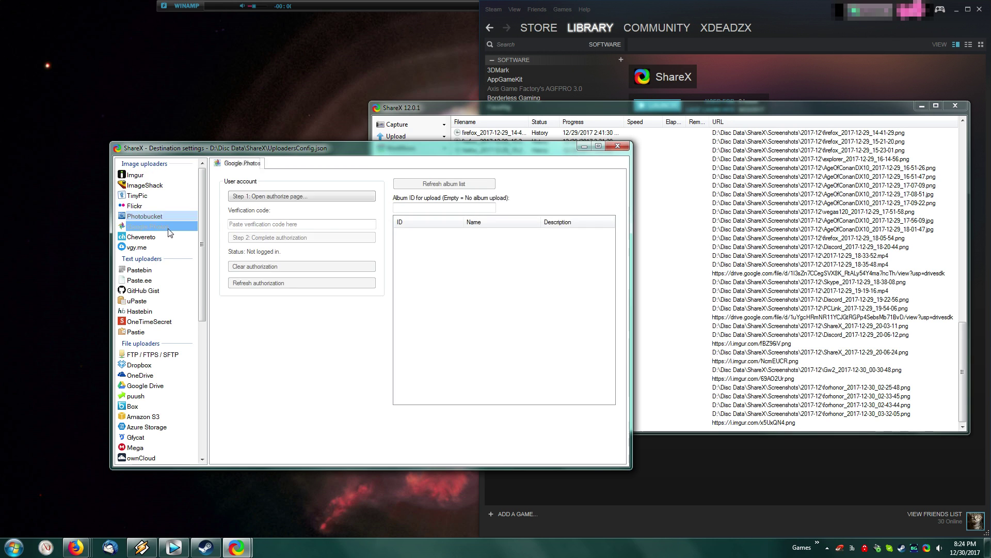
scroll(153, 280, down, 7)
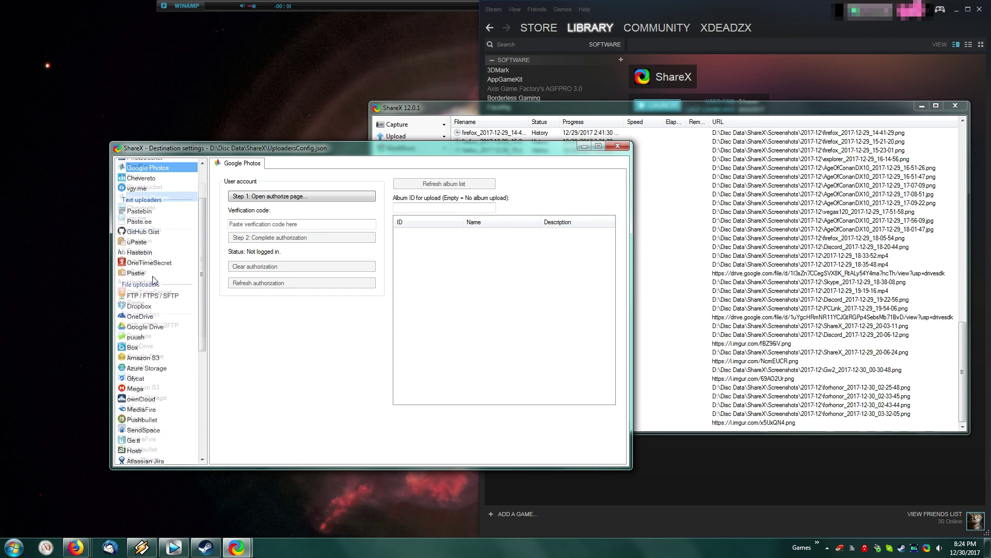
scroll(153, 279, down, 2)
click(171, 457)
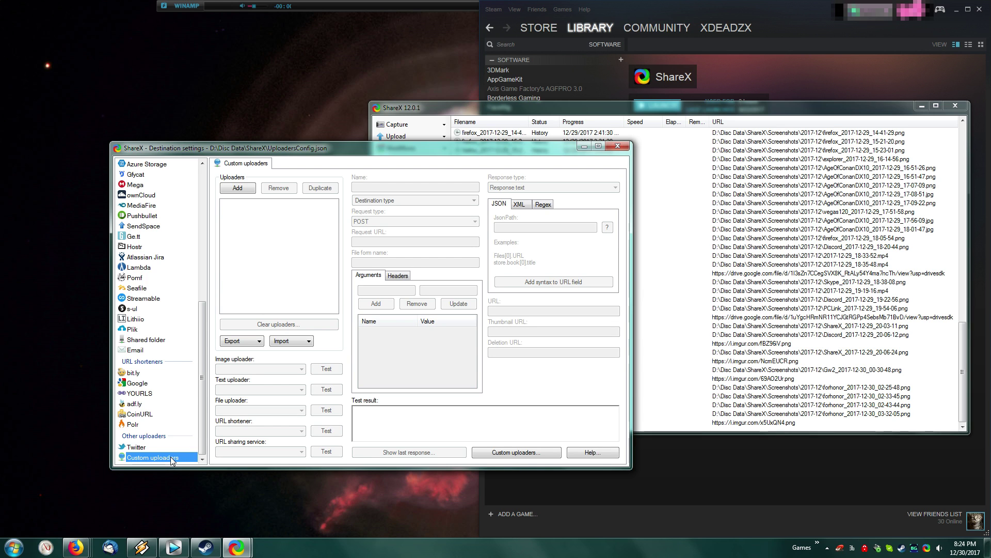
scroll(171, 456, up, 8)
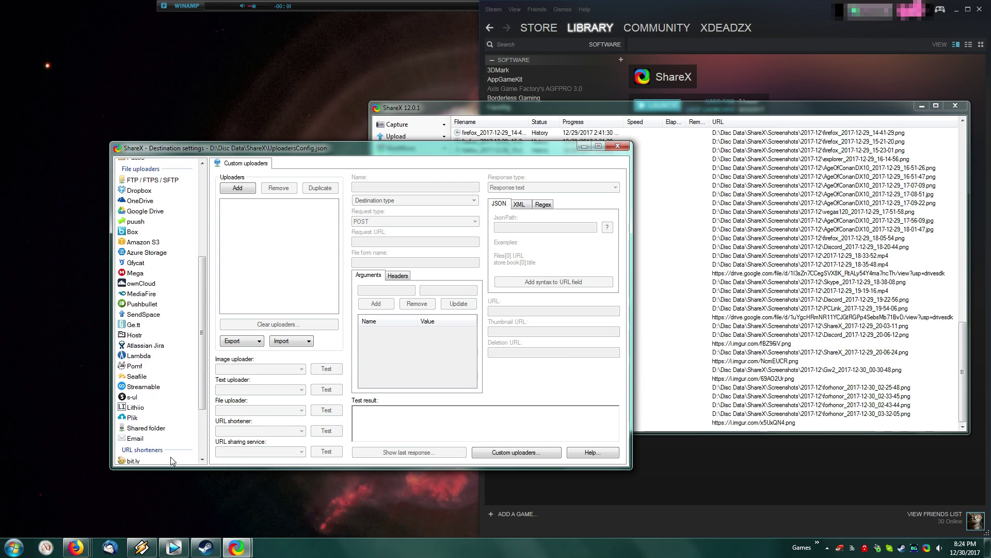
- Review the Pastebin, FTP / FTPS / SFTP, Dropbox and OneDrive settings, then close the window
click(151, 269)
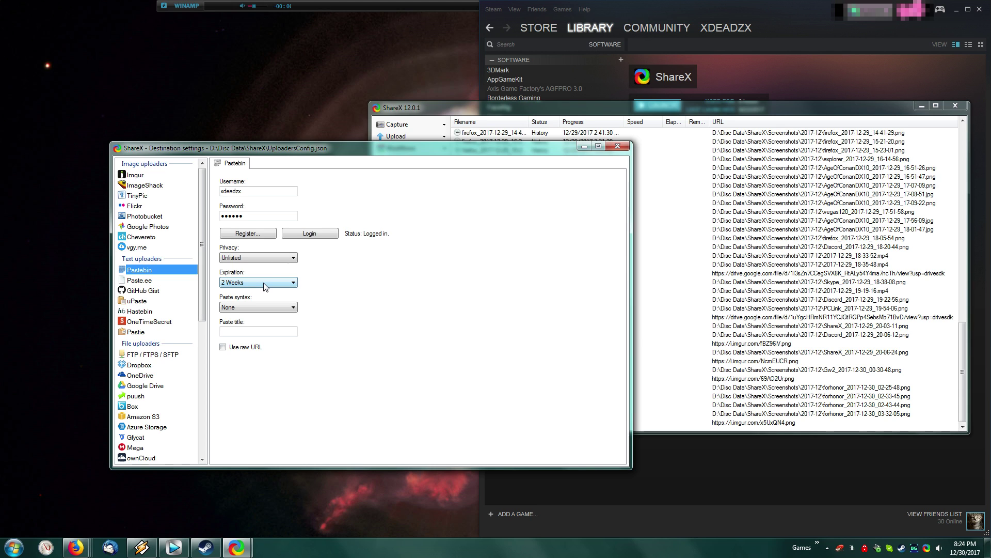
scroll(161, 271, down, 3)
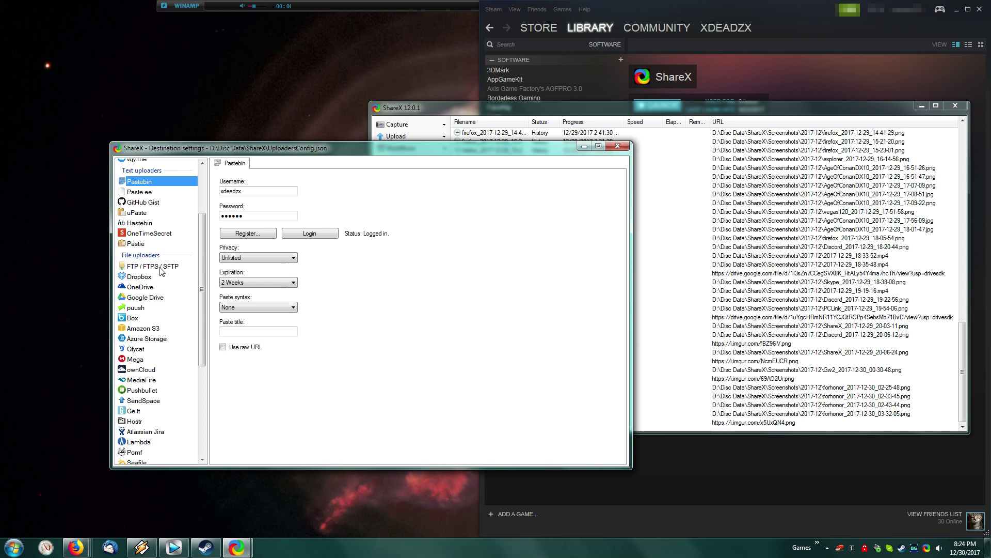
click(161, 266)
key(Down)
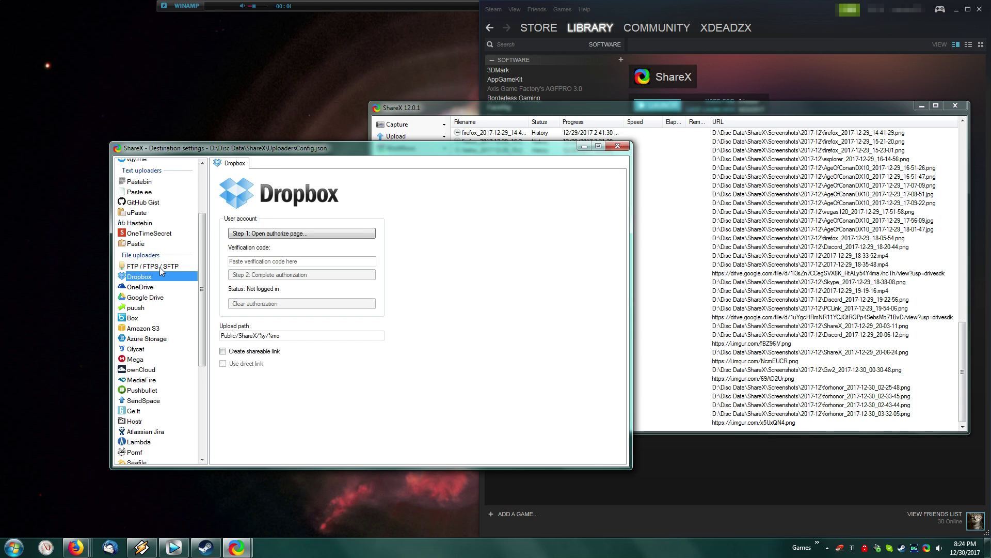
key(Down)
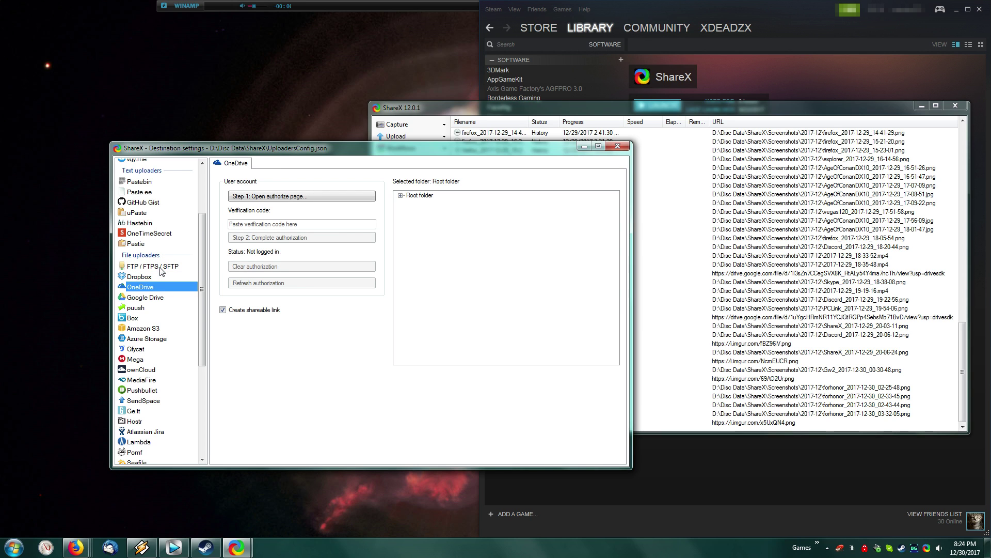
scroll(161, 313, down, 1)
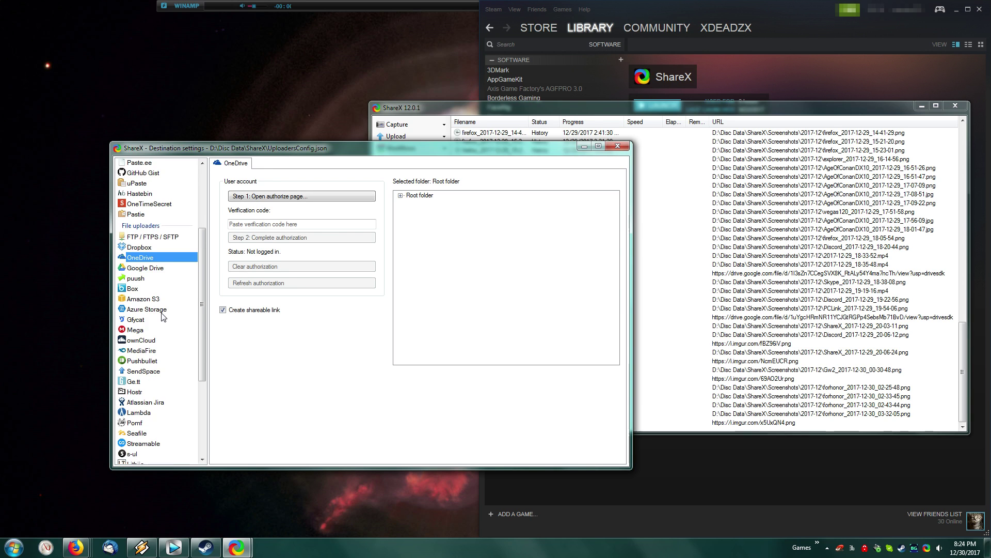
scroll(161, 316, down, 2)
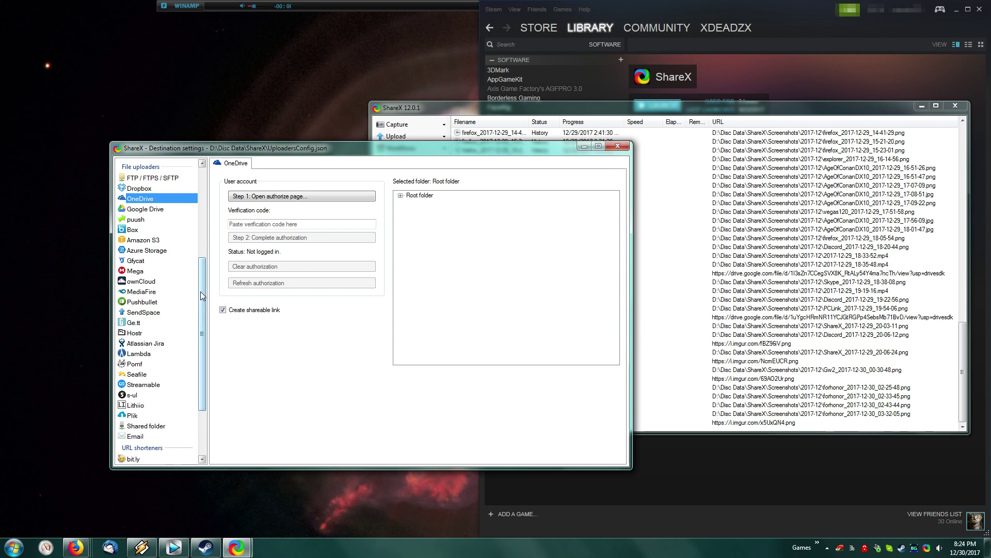
scroll(200, 291, up, 6)
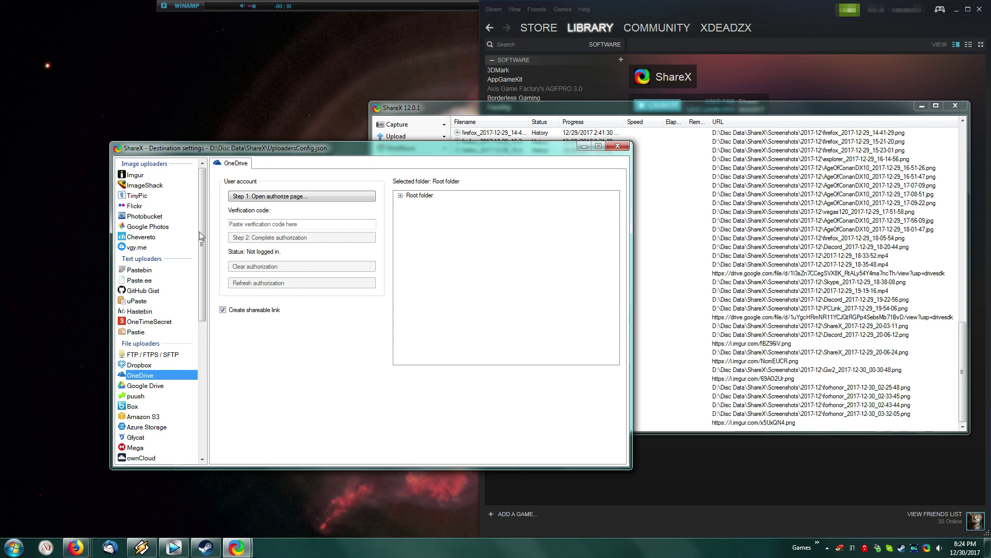
click(618, 146)
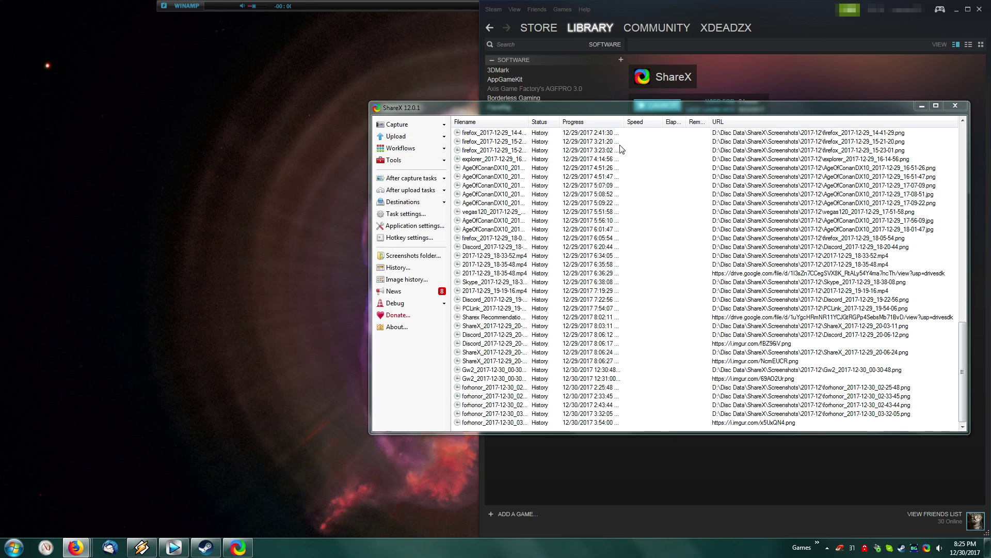
click(418, 202)
mouse_move(476, 205)
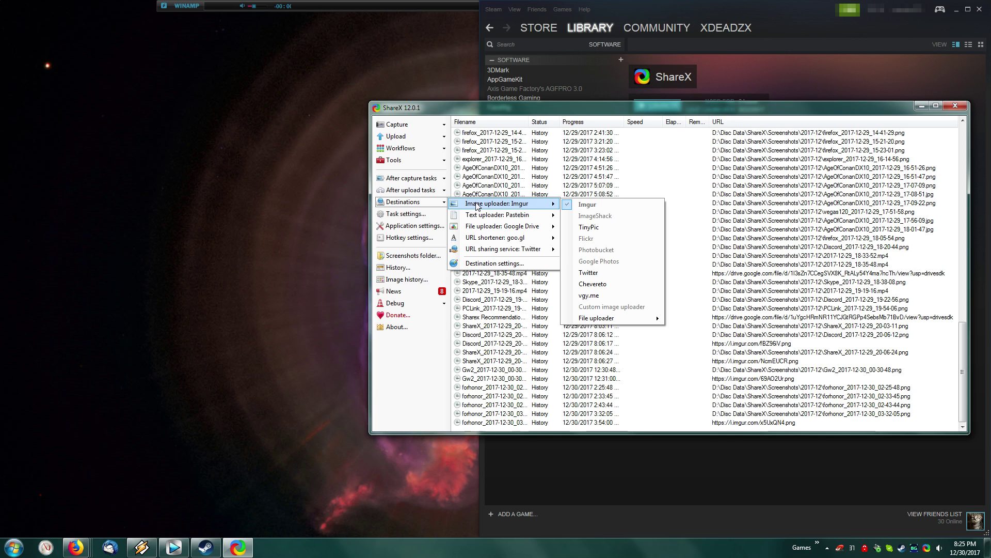
click(424, 178)
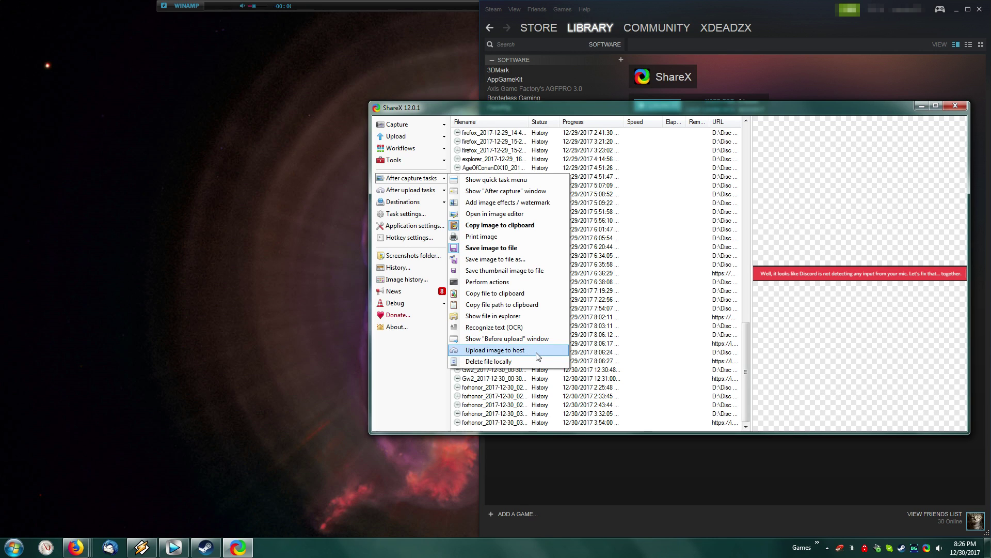
click(461, 351)
click(480, 354)
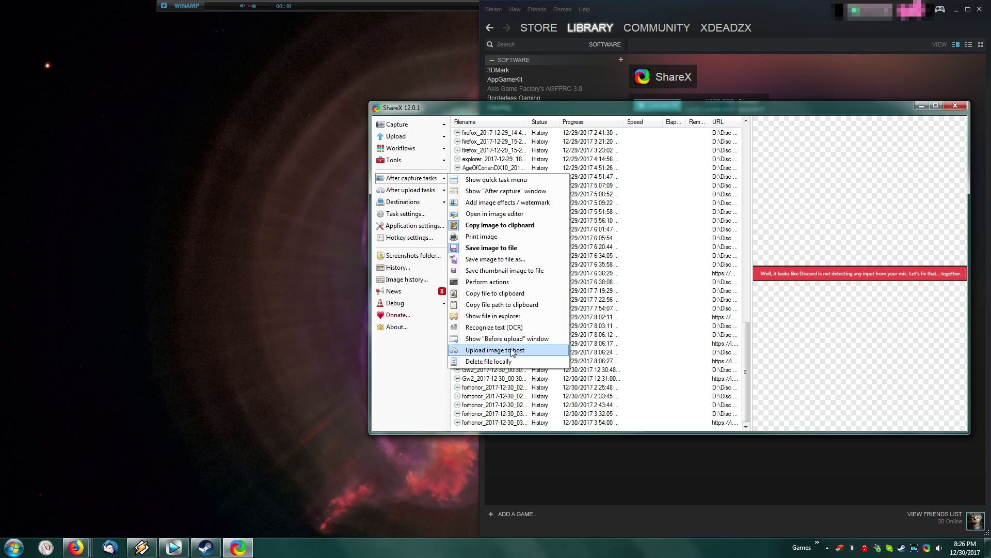
click(424, 191)
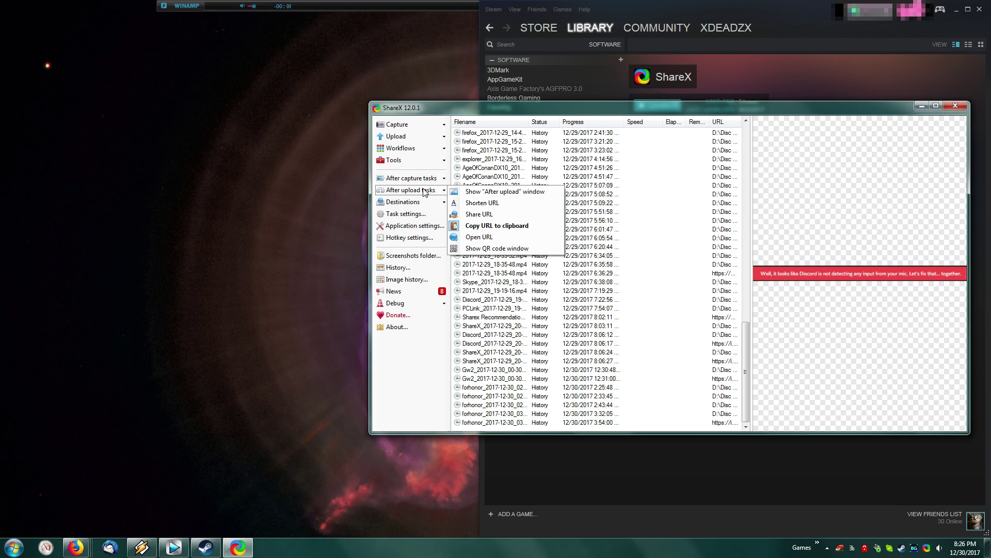
click(425, 191)
click(433, 192)
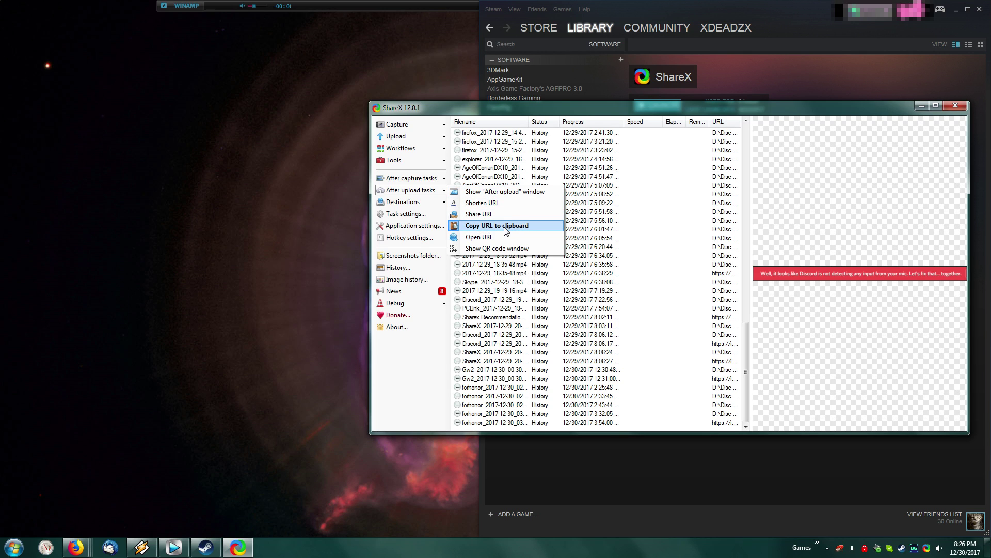
click(532, 228)
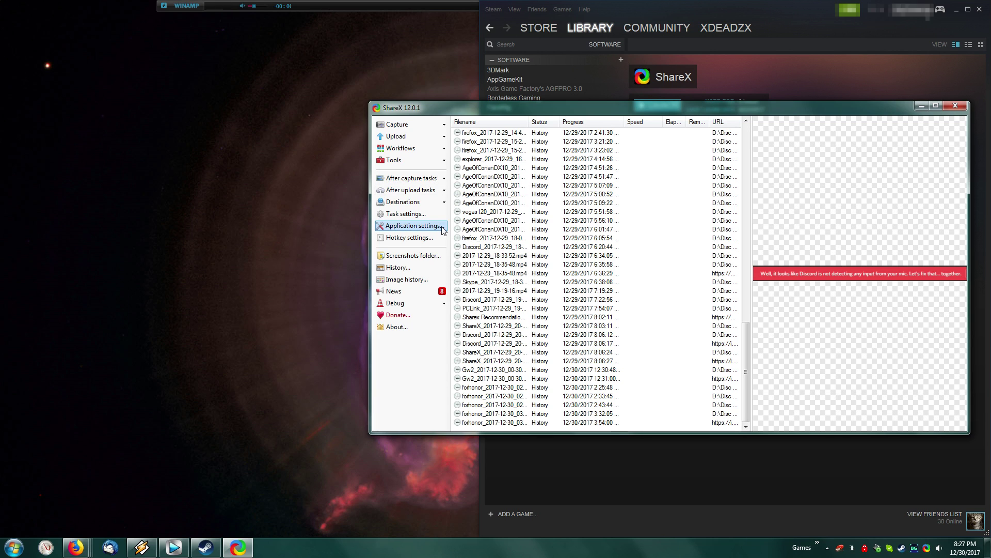
- Turn Steam In-App on then off under Integration, view Paths, then start a region capture
click(443, 227)
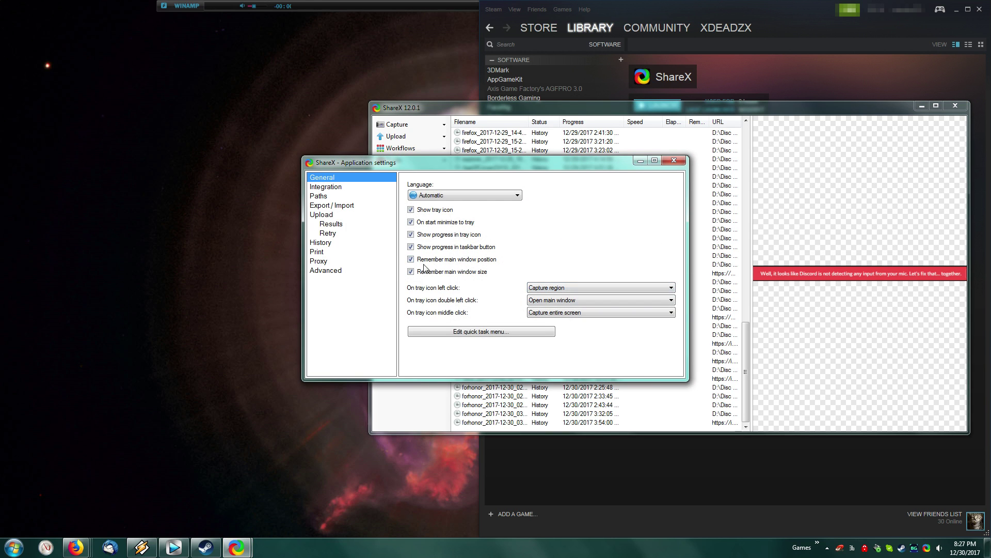
click(324, 189)
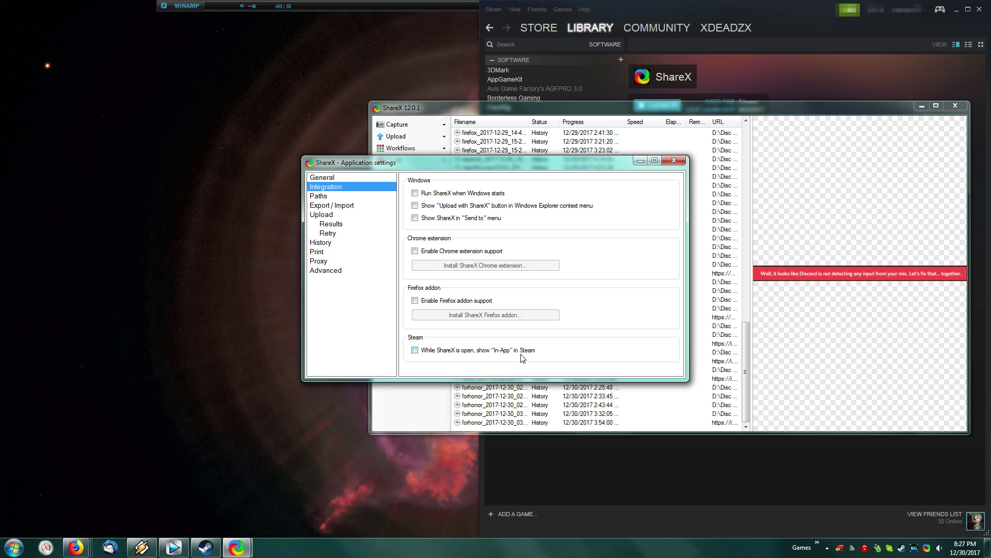
click(521, 358)
click(588, 307)
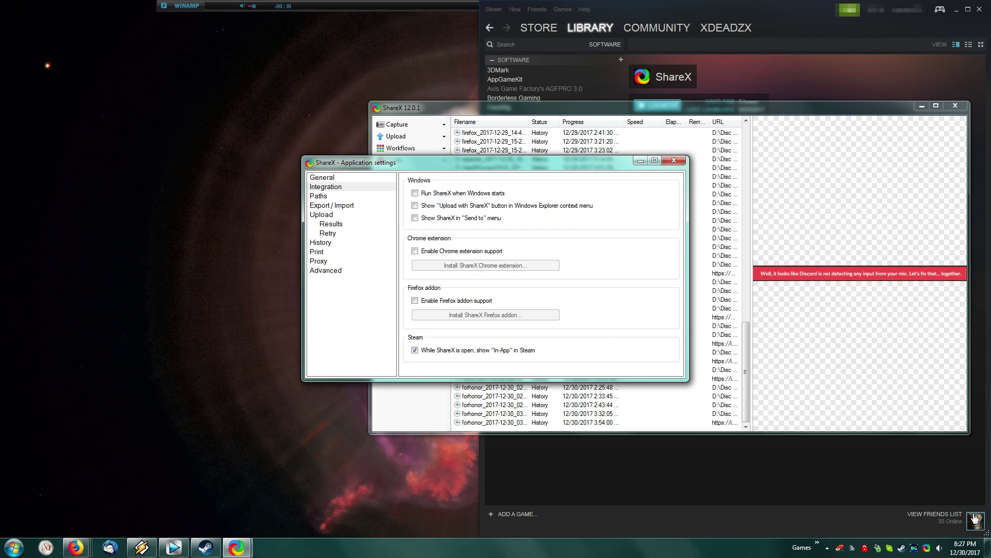
click(496, 358)
click(589, 309)
click(323, 196)
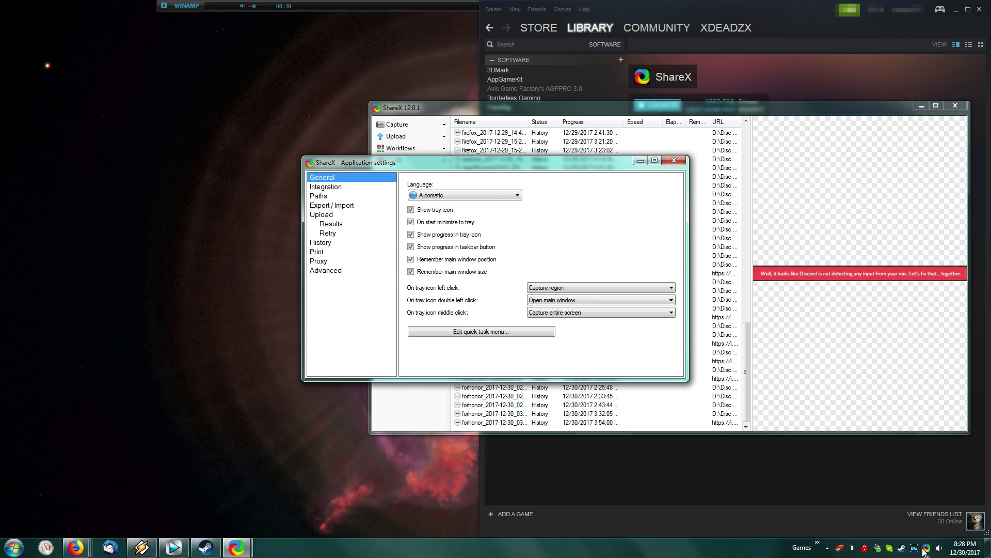
click(924, 552)
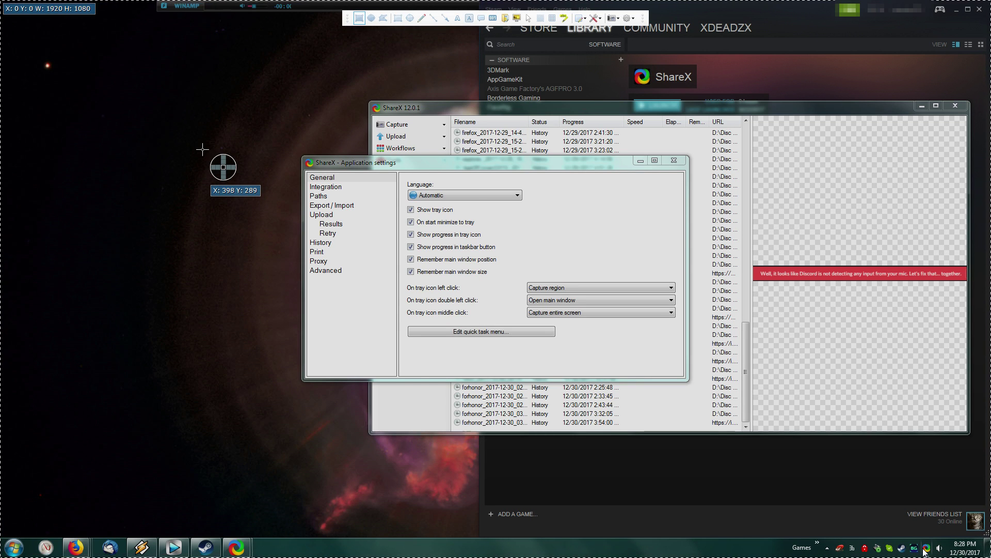
- Run Text capture (OCR) on the ShareX title on the Steam page, then close the result
key(Escape)
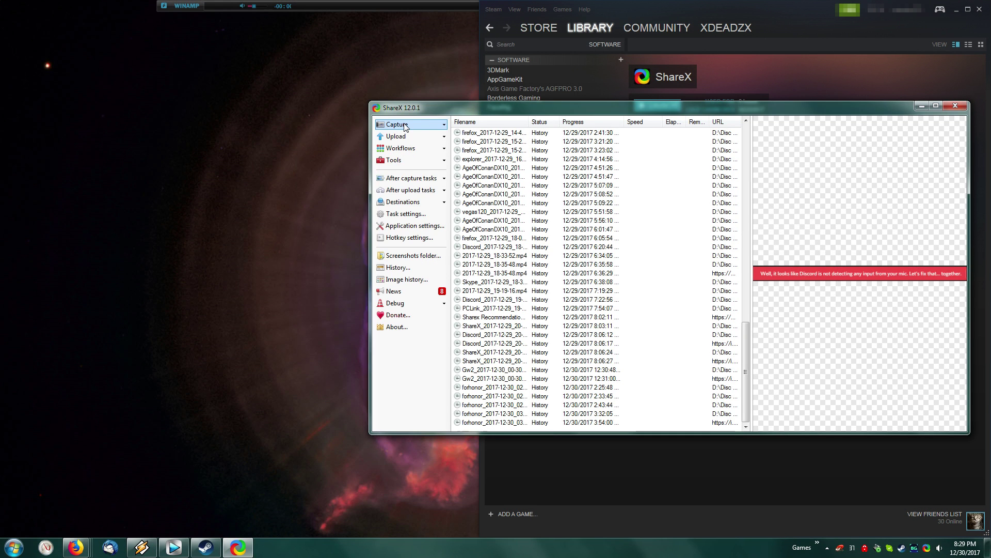
click(414, 125)
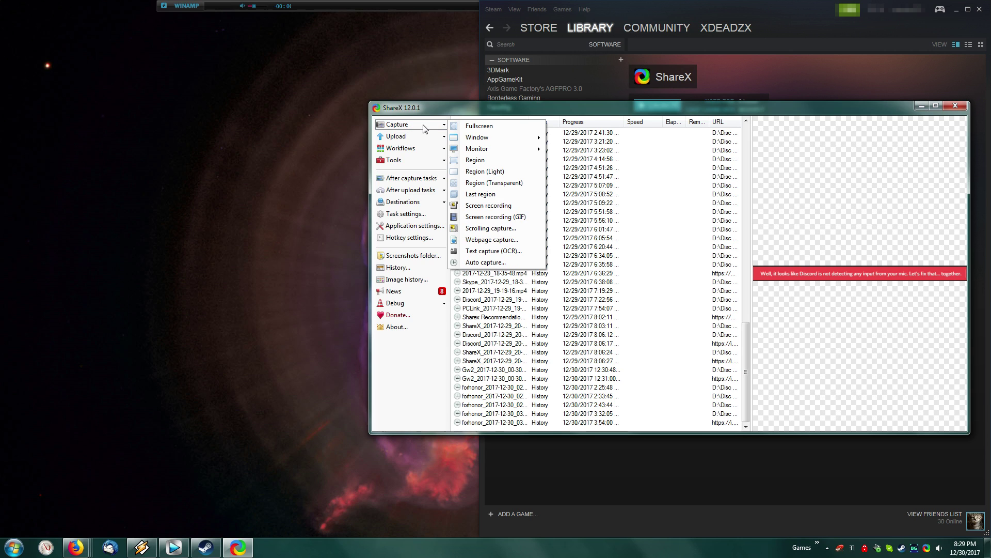
click(424, 129)
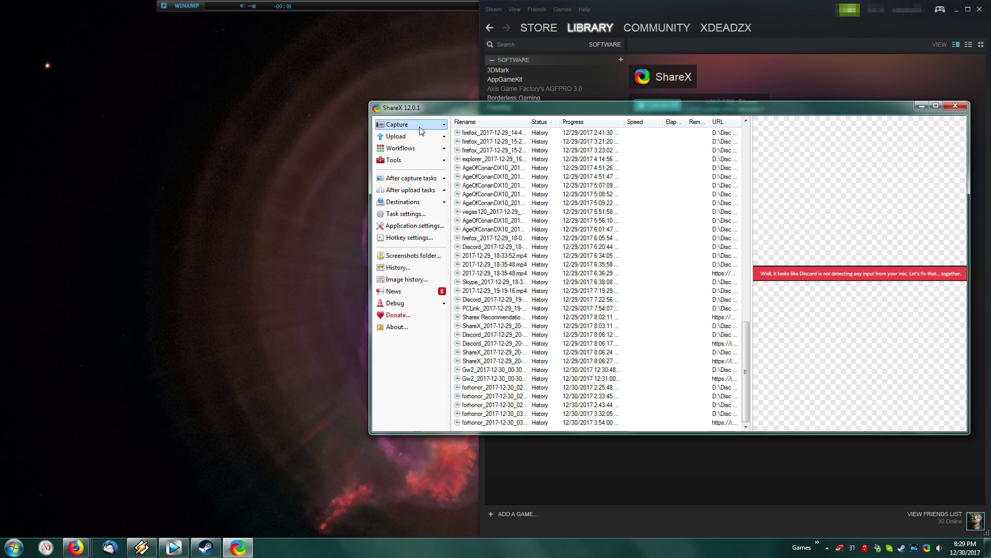
click(420, 125)
click(475, 160)
mouse_move(432, 127)
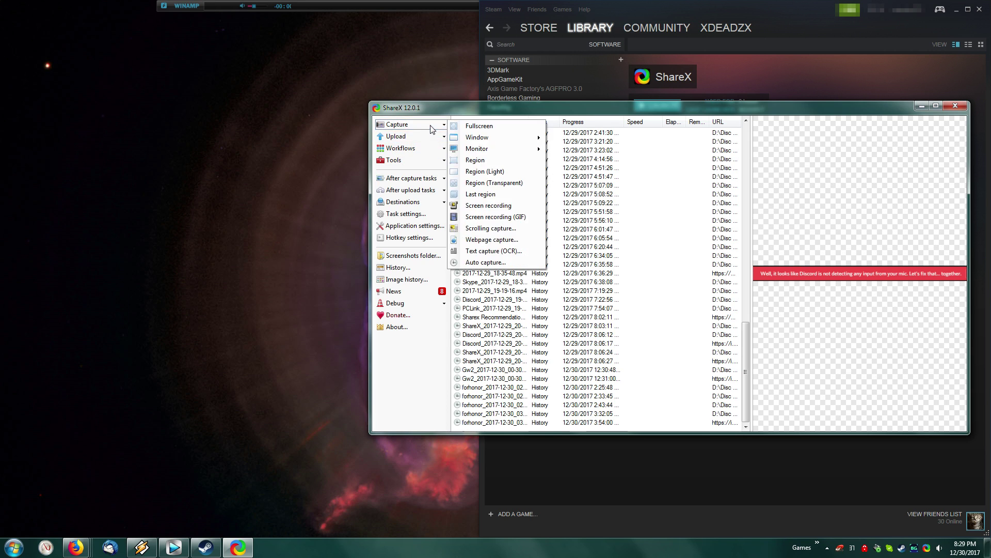
click(515, 251)
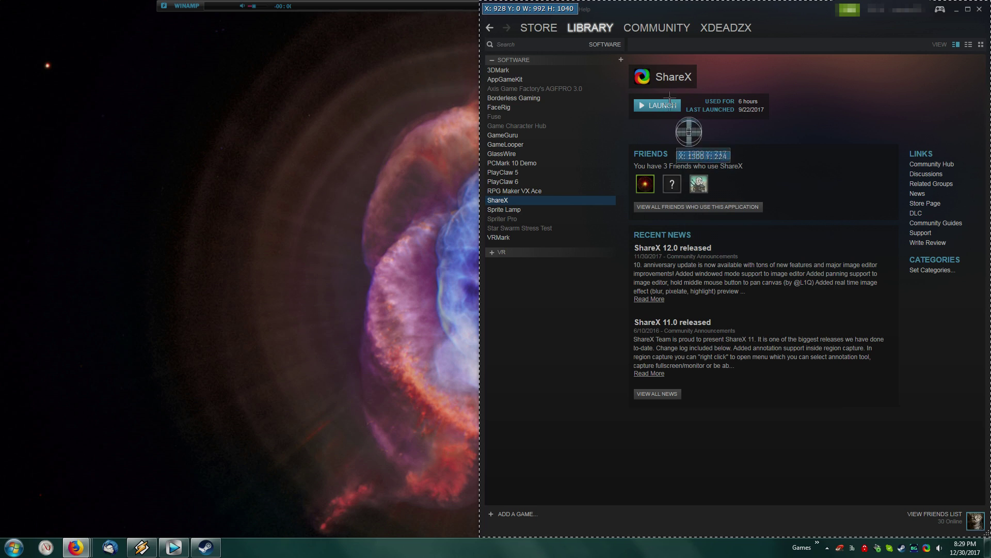
drag(652, 64, 698, 88)
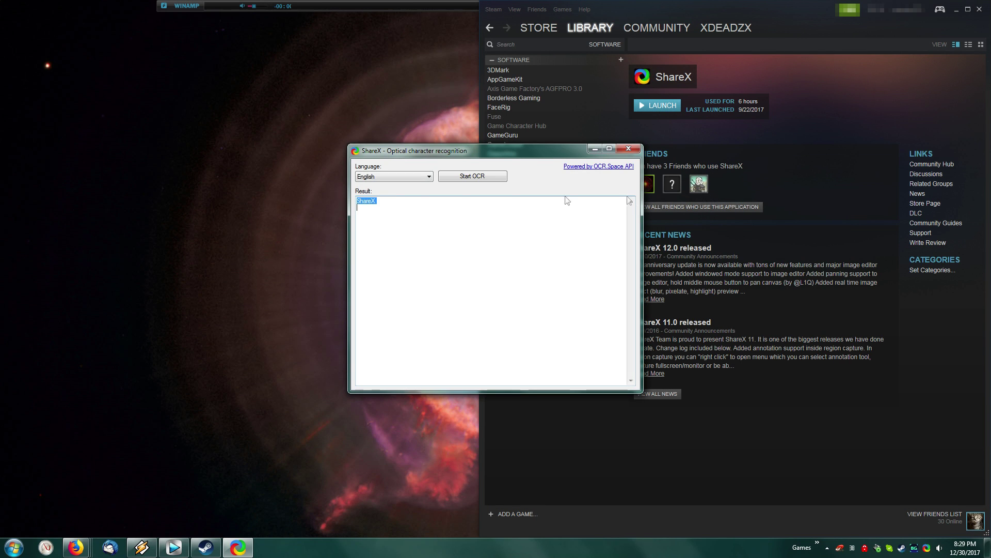
click(408, 207)
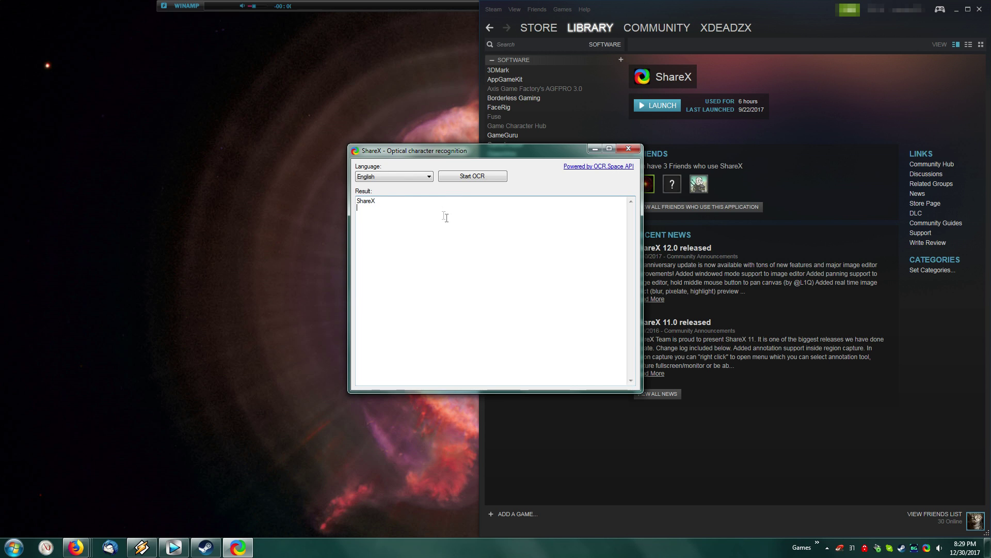
click(628, 149)
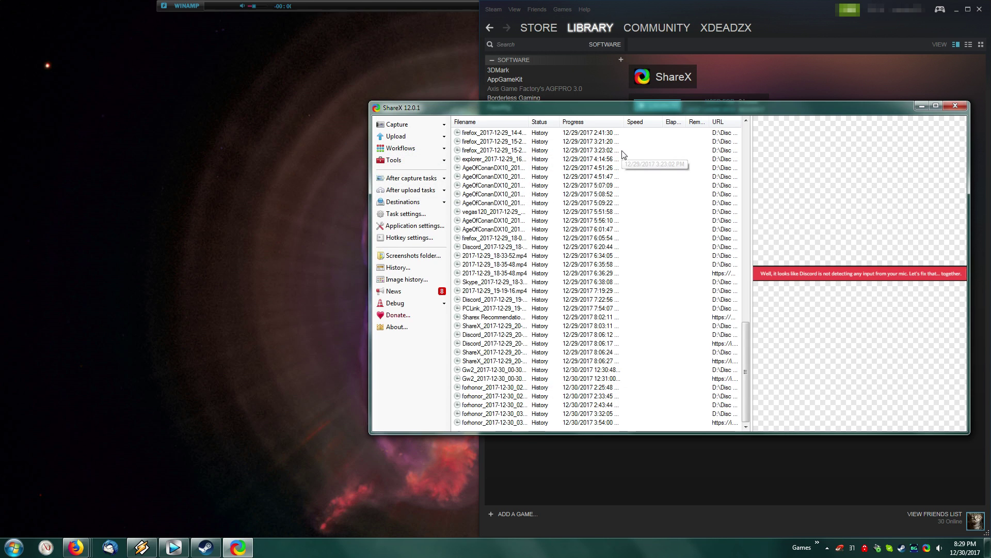
- Open the Auto capture settings, set to a custom region with a 60.0-second repeat
click(418, 130)
click(413, 124)
click(403, 123)
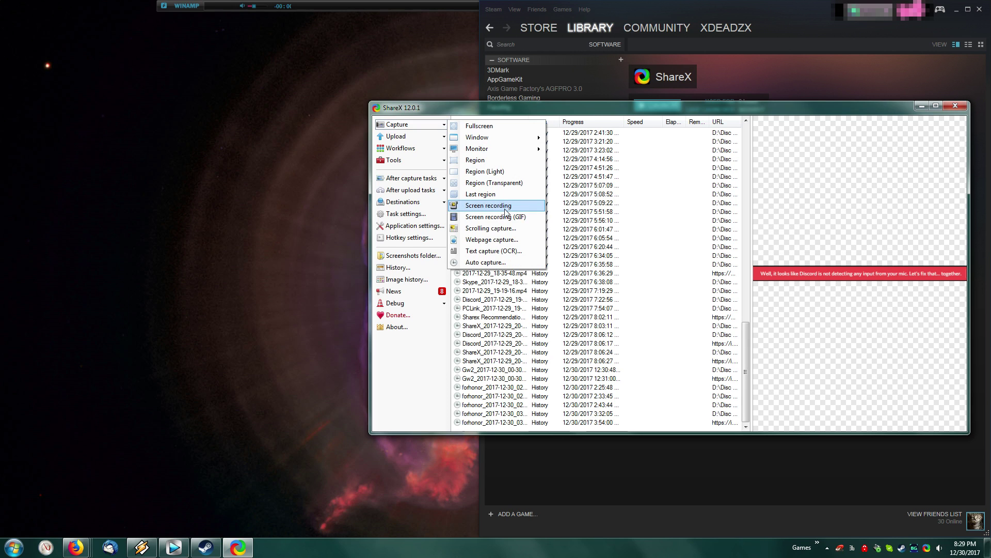
click(519, 261)
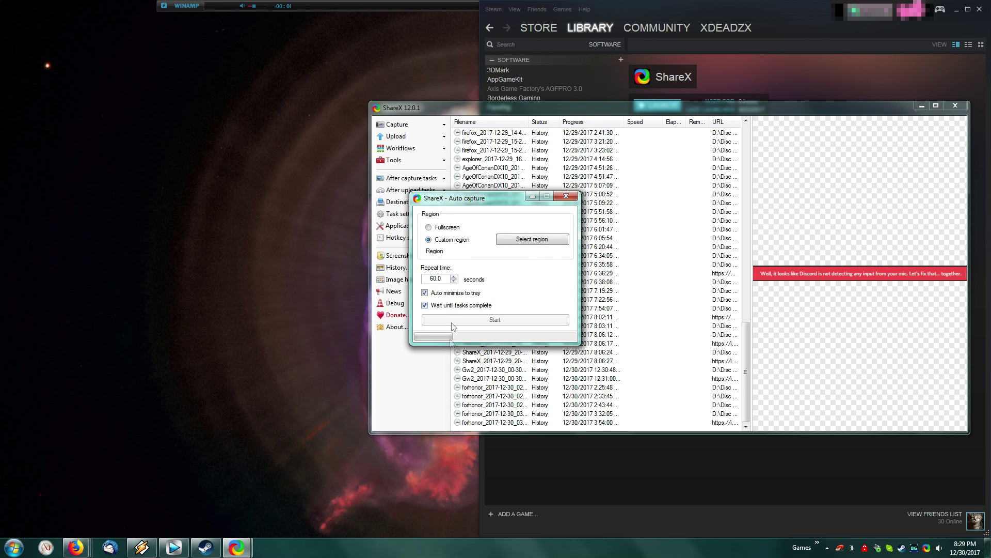
click(566, 197)
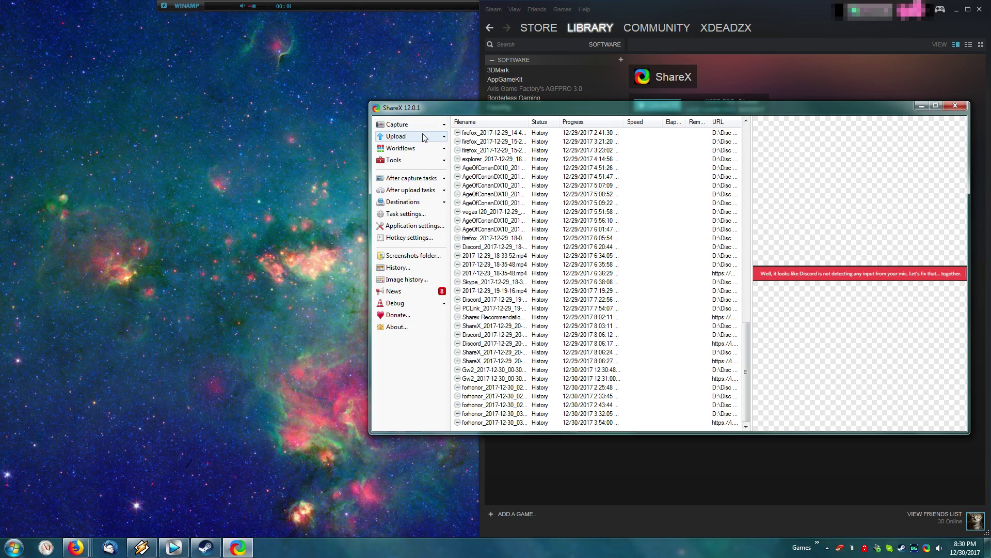
click(425, 136)
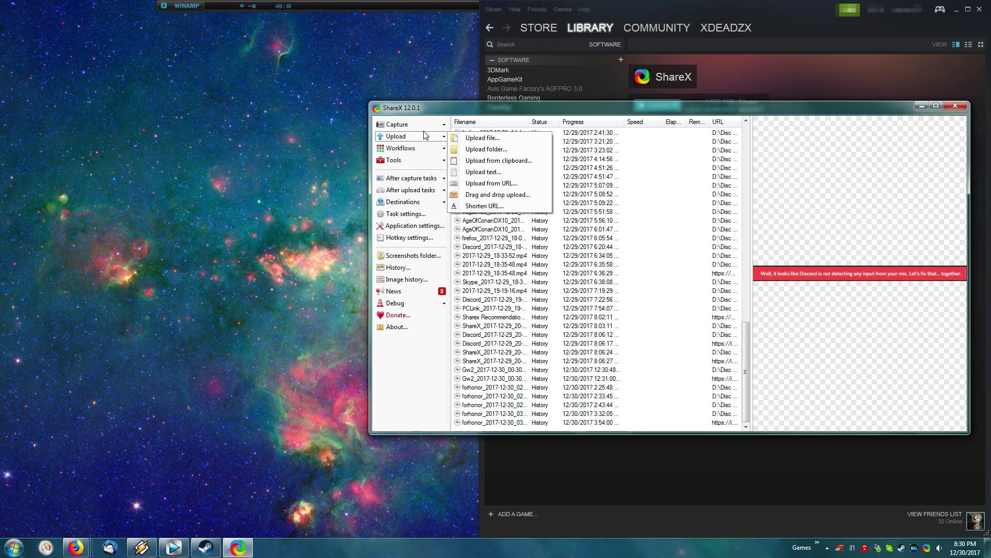
mouse_move(418, 161)
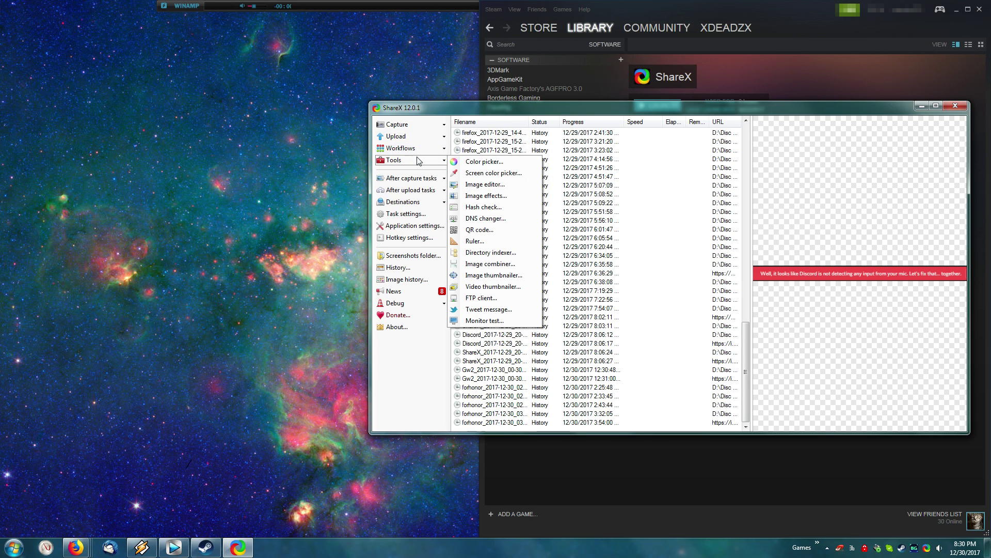
- Add the five vermintide PNGs from the 2017-12 folder to the Image combiner and combine them
click(519, 264)
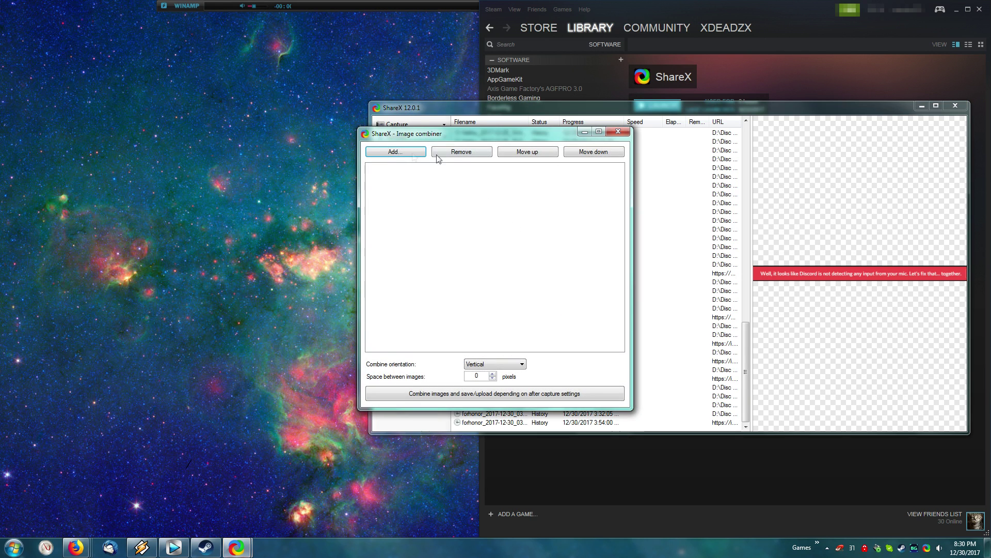
click(395, 151)
scroll(847, 371, down, 10)
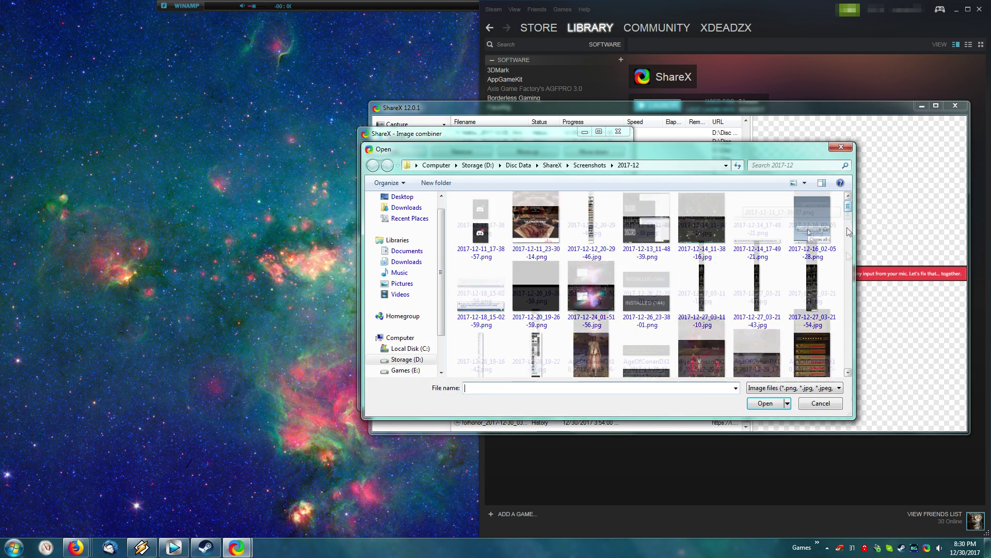
scroll(621, 340, up, 5)
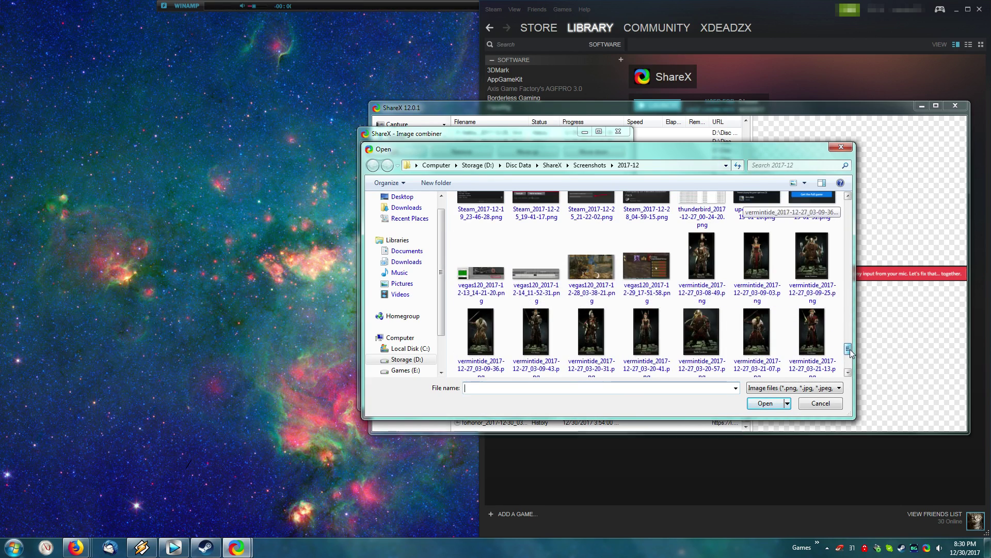
click(605, 339)
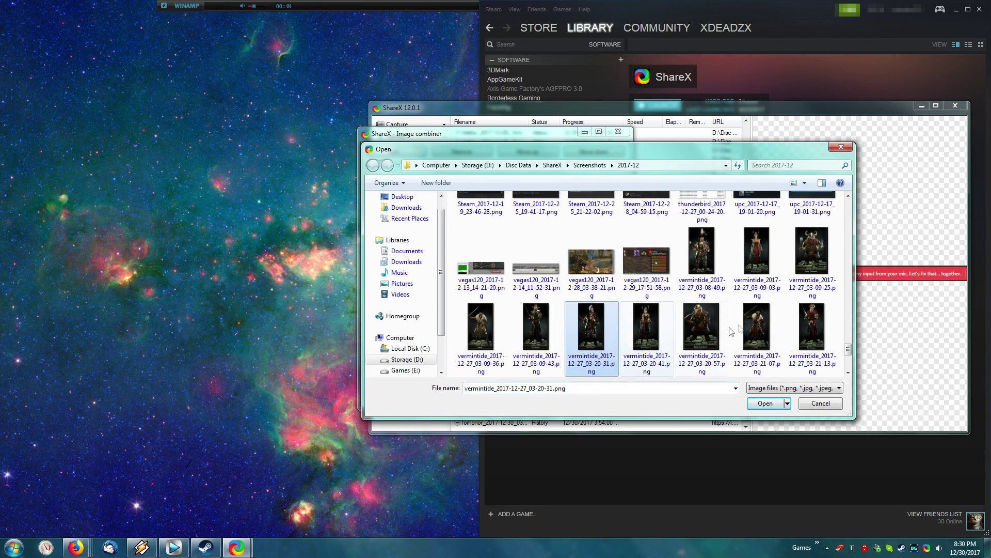
shift+click(810, 333)
click(765, 403)
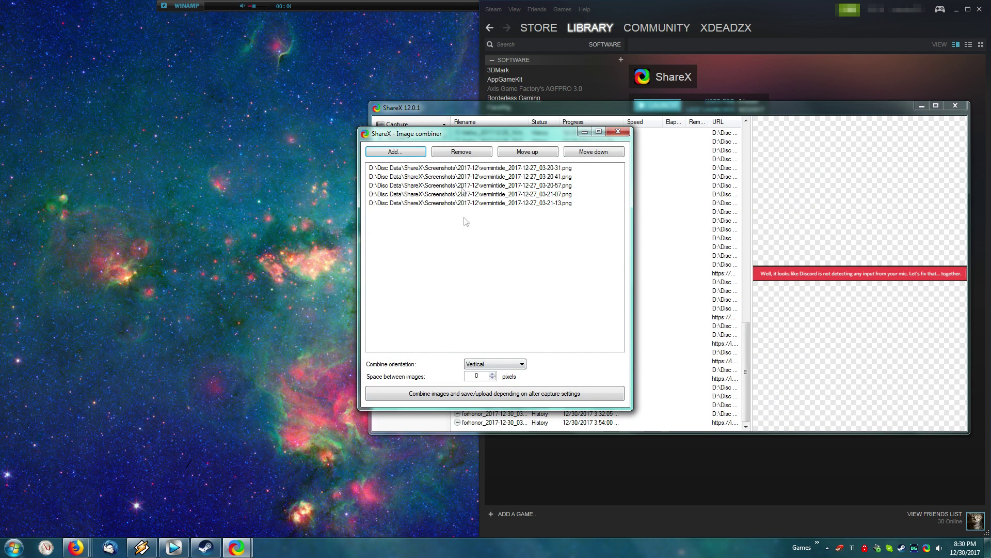
click(503, 393)
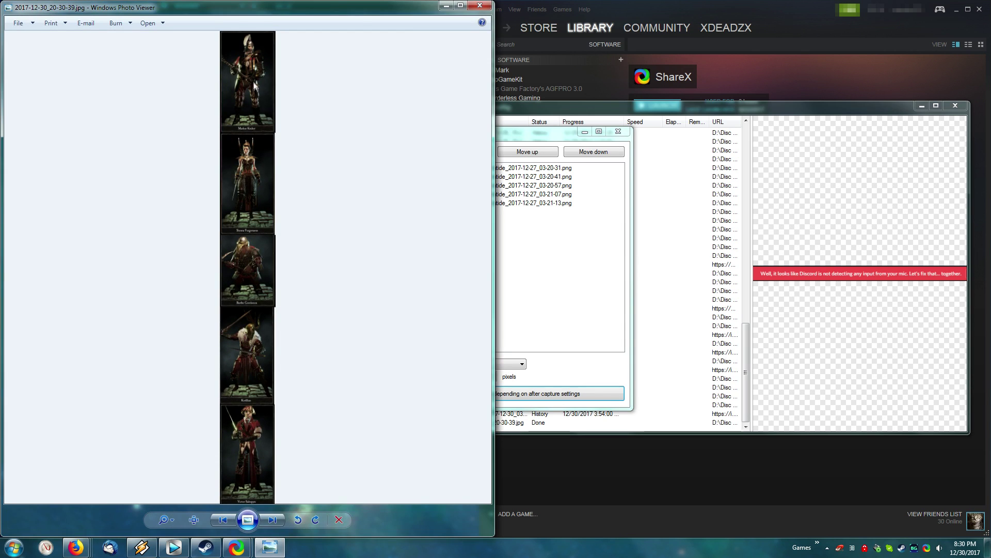
- Zoom into the combined strip, pan down to Kerillian and Victor Saltzpyre, then close the viewer
scroll(264, 434, up, 5)
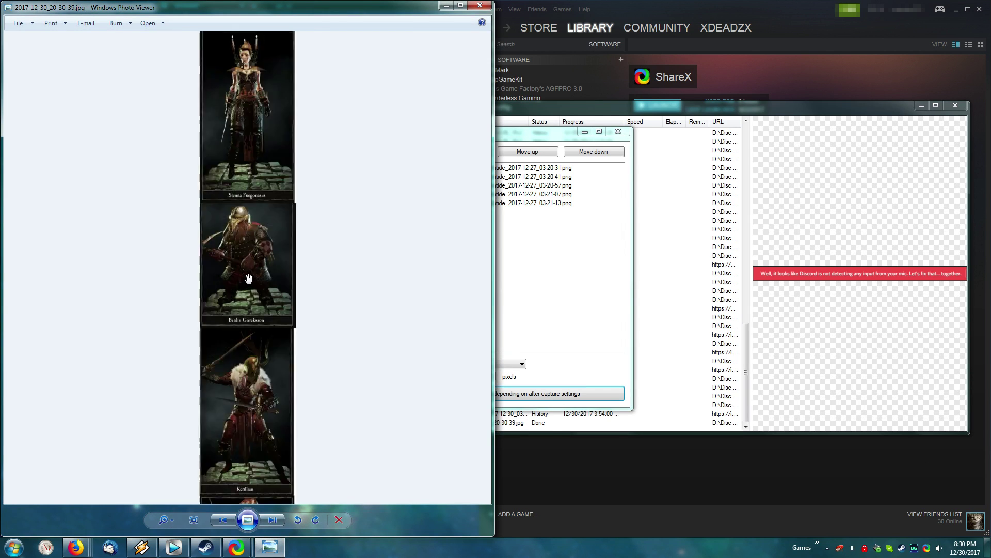
drag(233, 480, 247, 265)
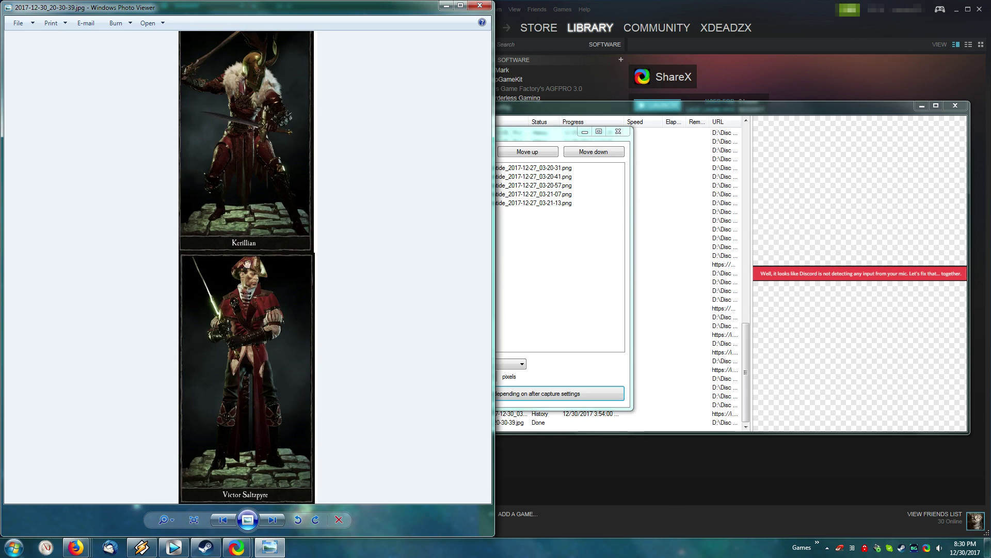
click(480, 5)
click(408, 160)
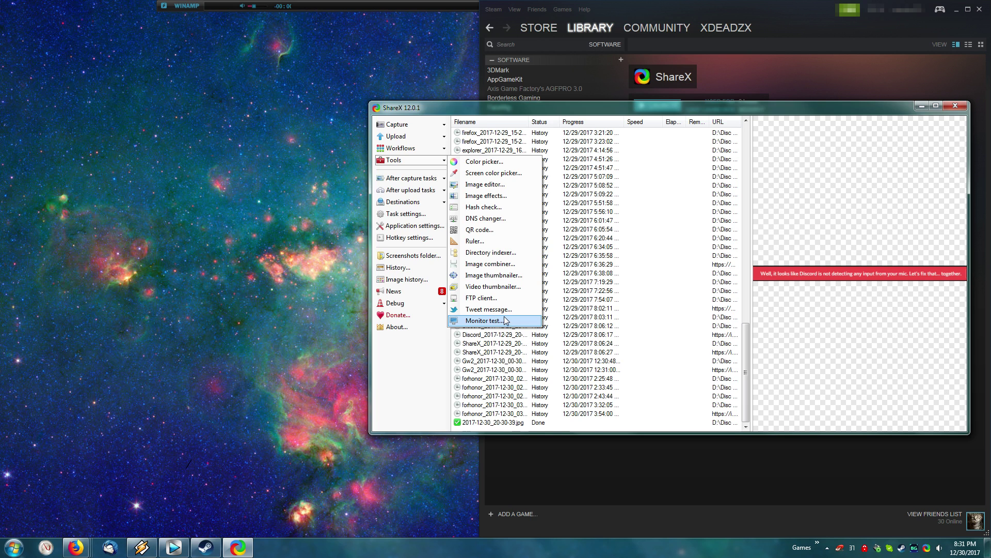
- Dismiss the tools list and open Hotkey settings from the Workflows list
key(Escape)
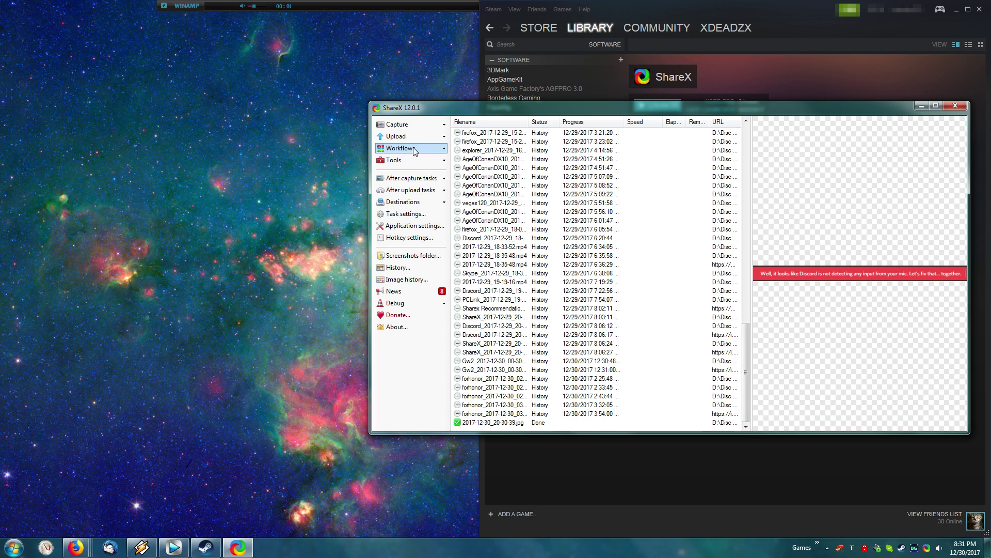
click(414, 151)
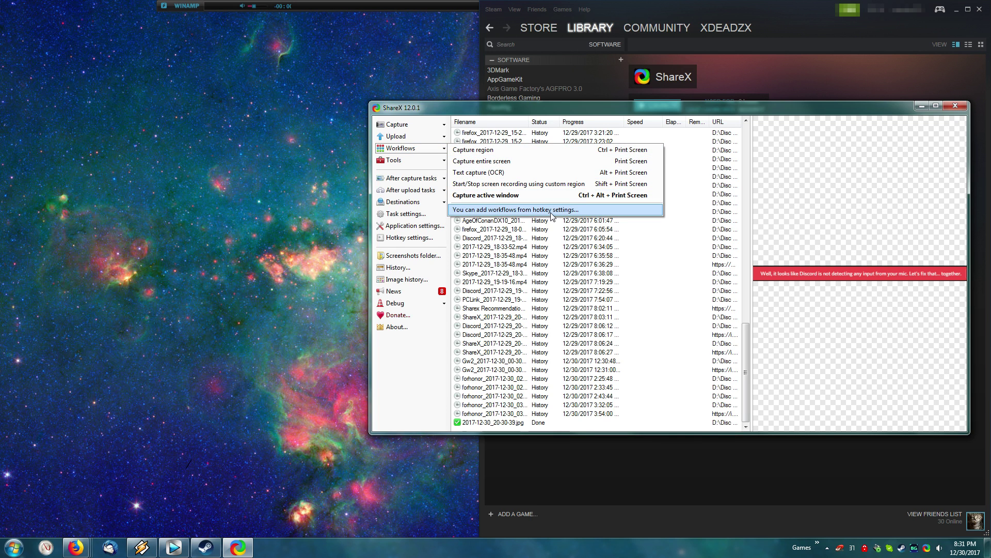
click(551, 213)
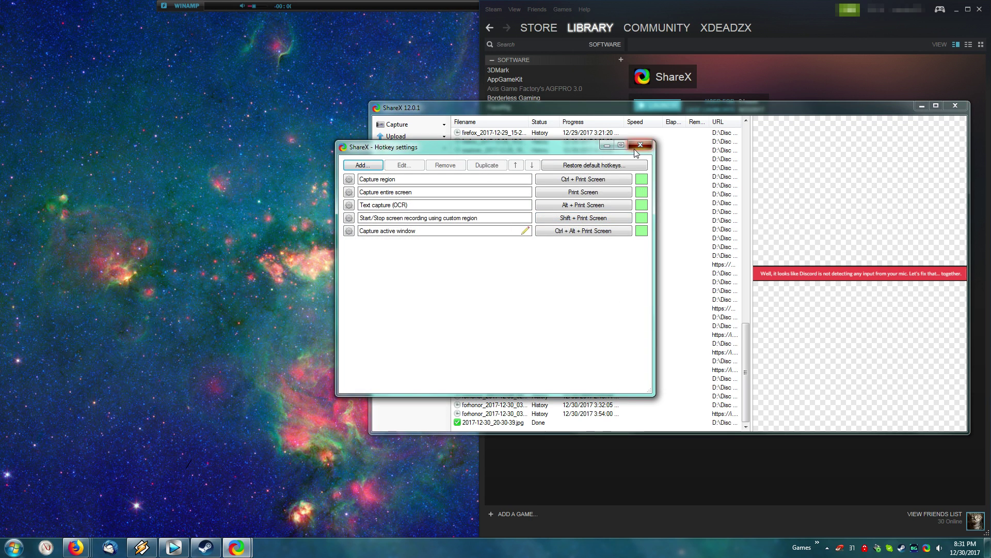
- Reopen Hotkey settings and add a new hotkey entry, opening its task settings
click(640, 146)
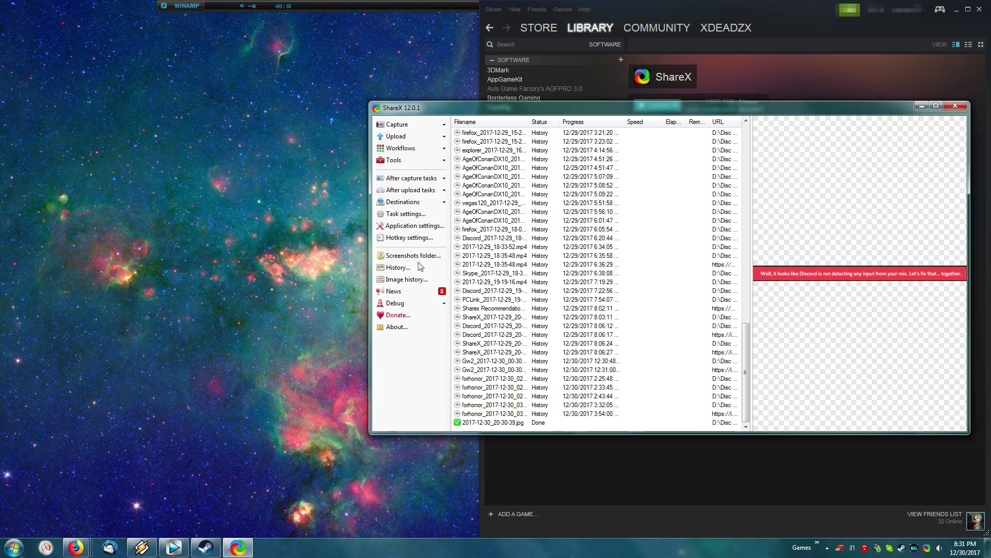
click(435, 239)
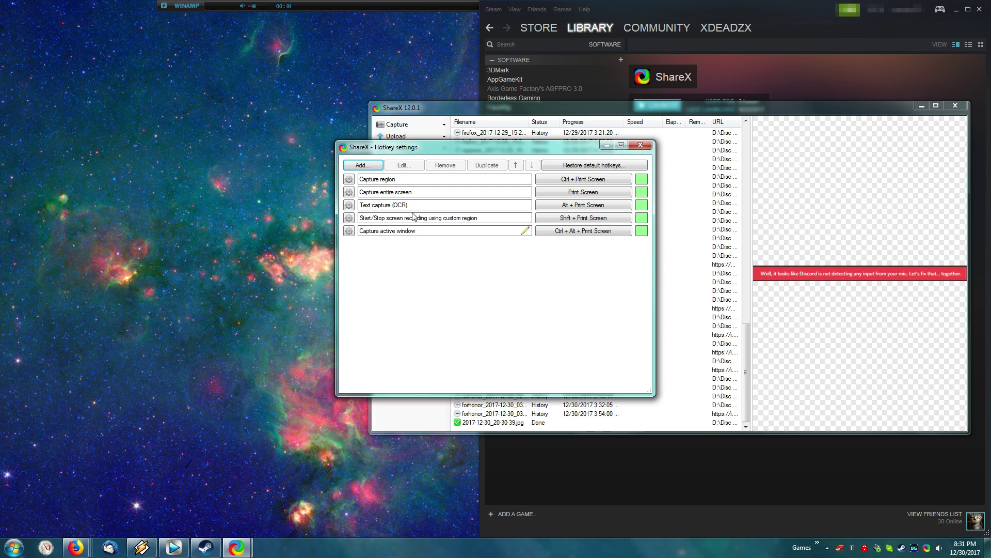
click(363, 168)
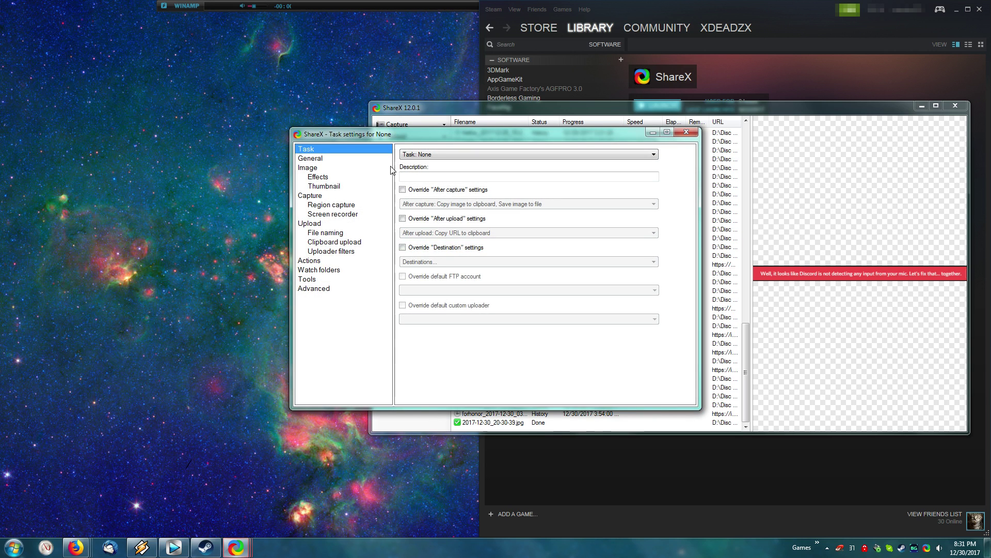
- Set the new hotkey's task to Screen capture > Text capture (OCR)
click(446, 155)
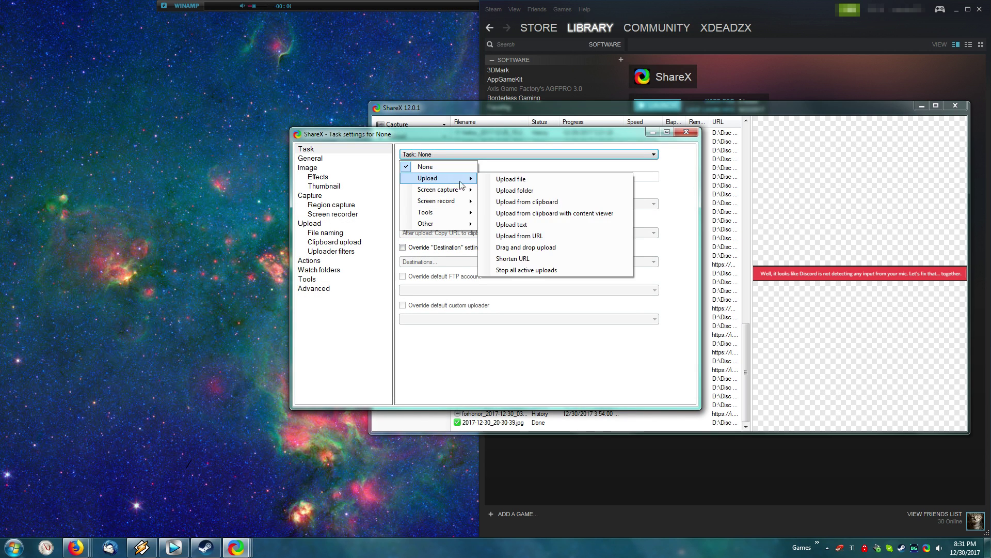
mouse_move(448, 199)
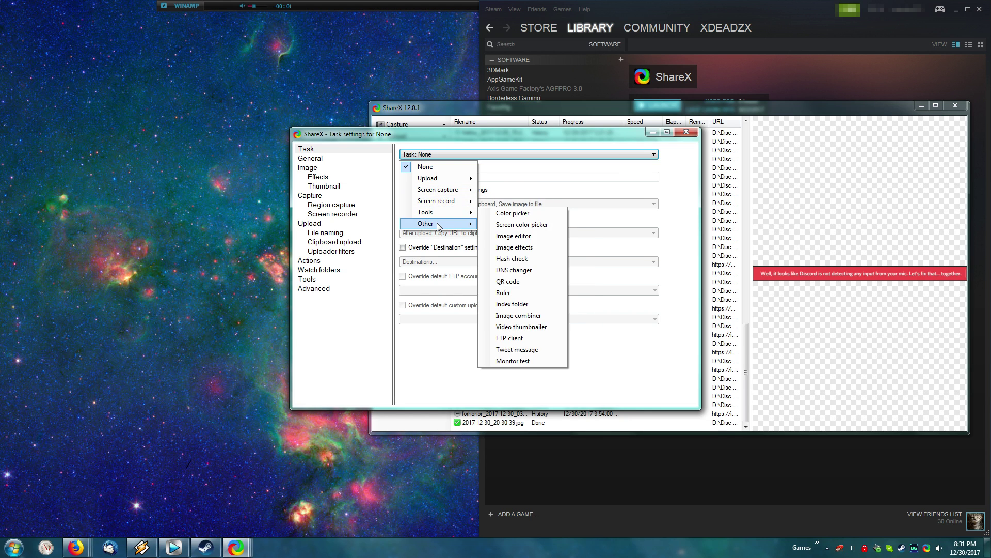
mouse_move(438, 227)
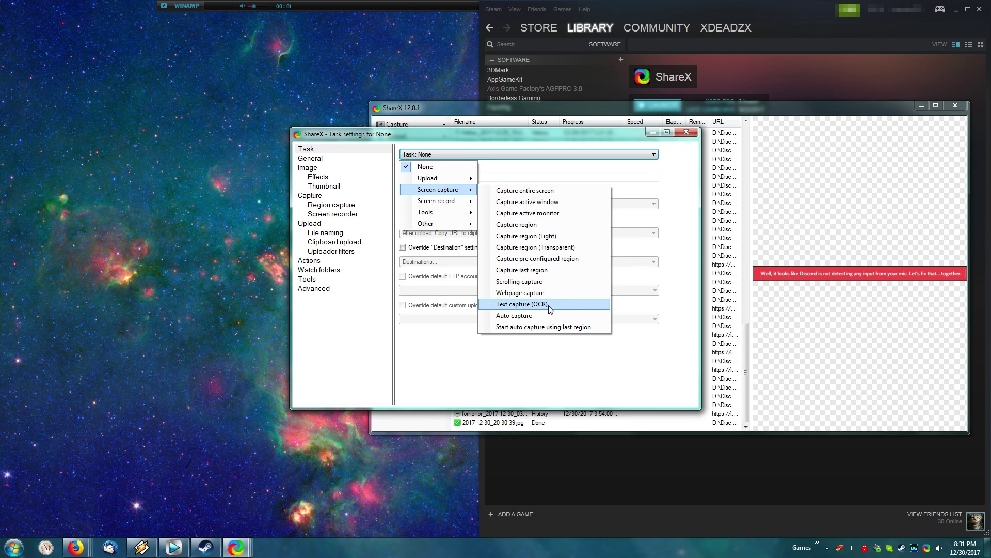
click(522, 304)
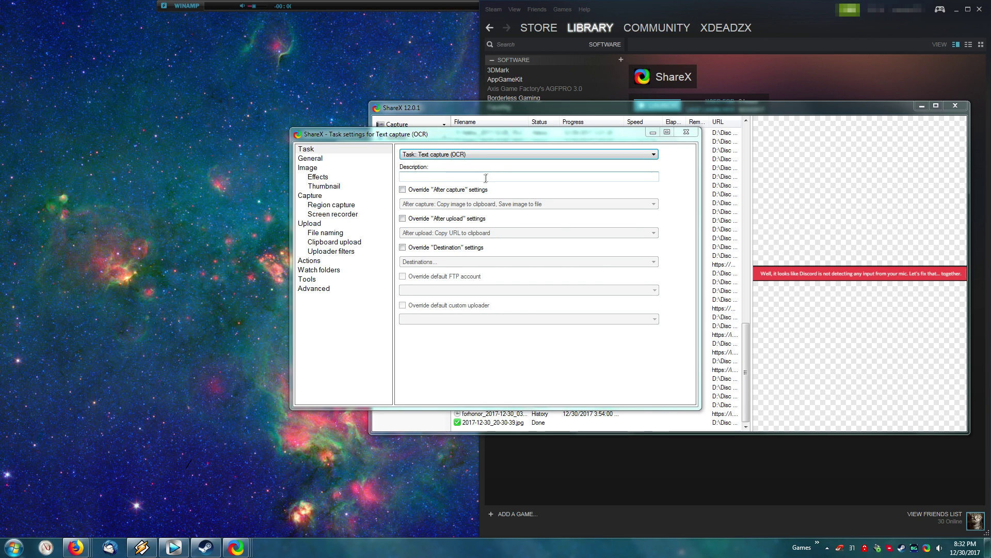
- Override after-capture actions, unticking Save image to file and Copy image to clipboard
click(471, 190)
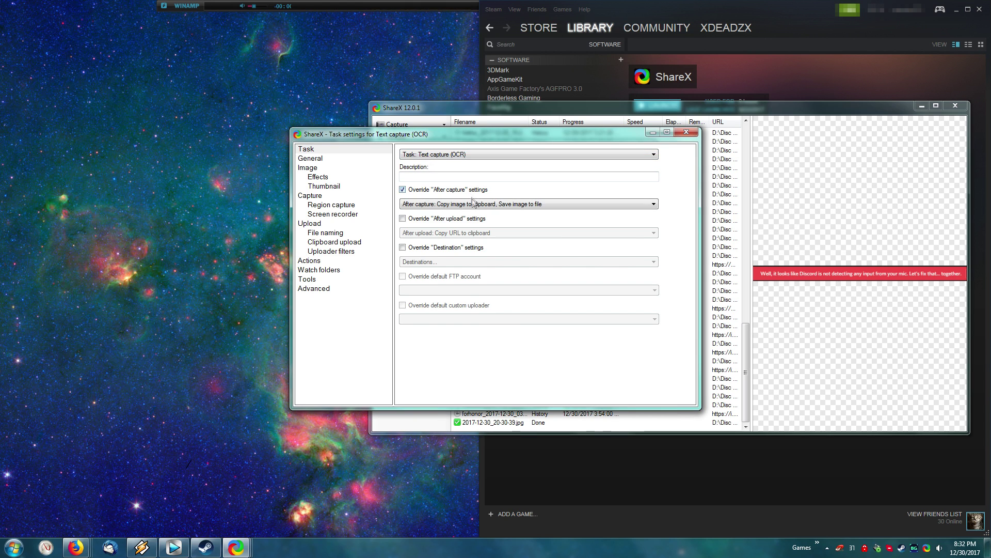
click(474, 204)
click(474, 284)
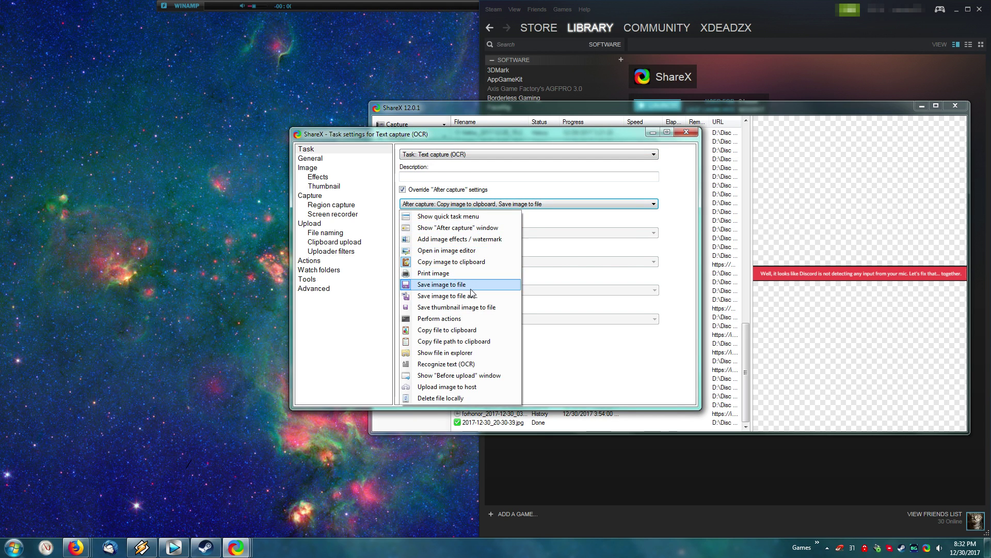
click(477, 204)
click(480, 204)
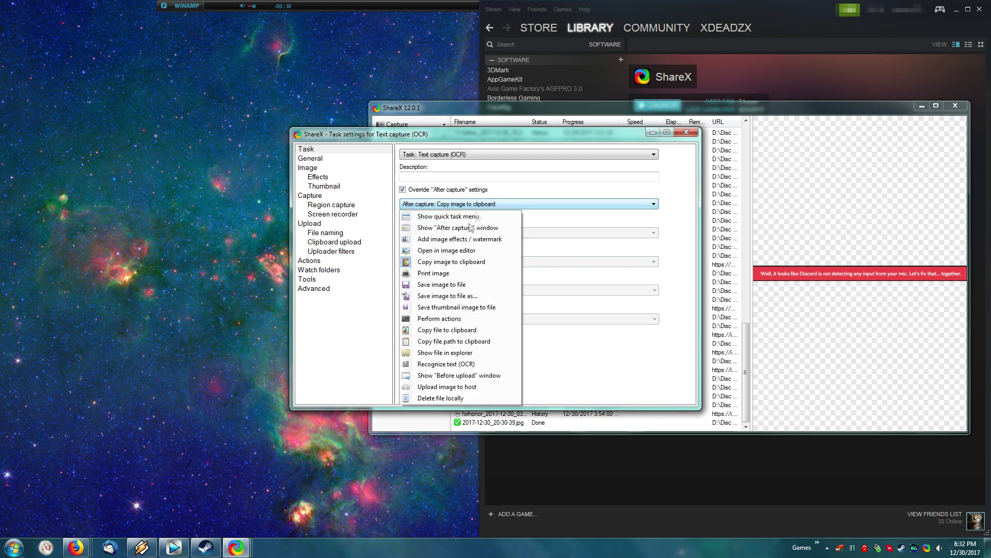
click(482, 262)
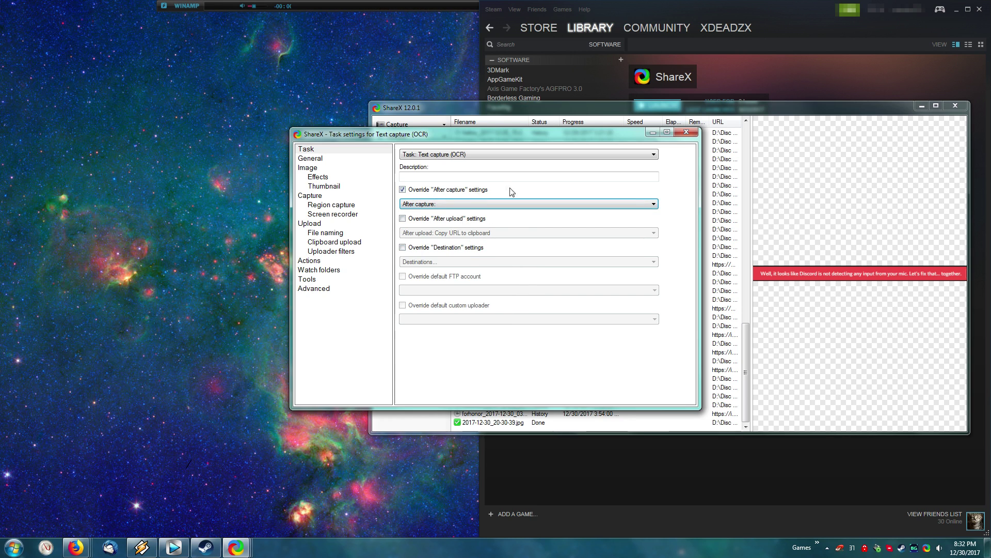
drag(457, 137, 455, 261)
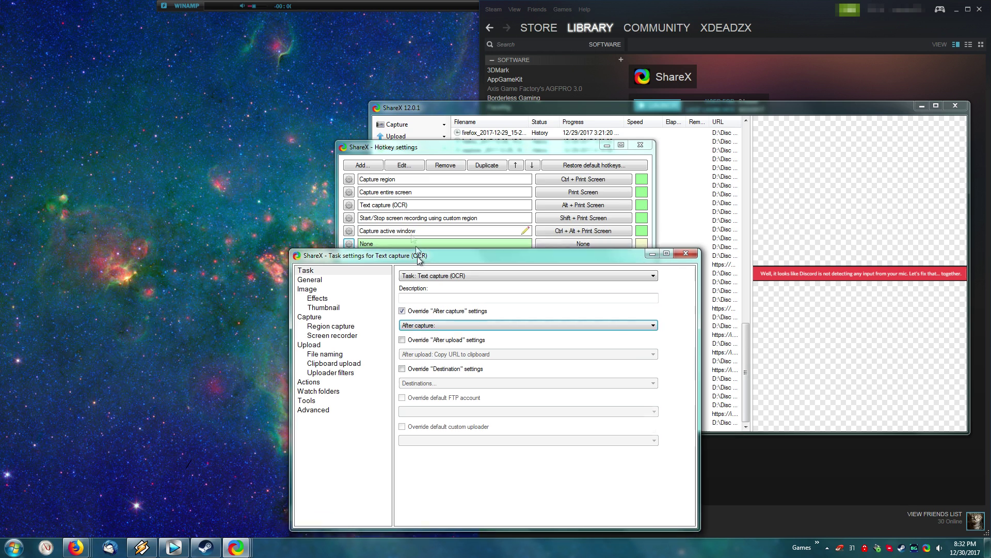
- Close task settings, remove the new Text capture (OCR) hotkey, and close Hotkey settings
drag(417, 256, 361, 132)
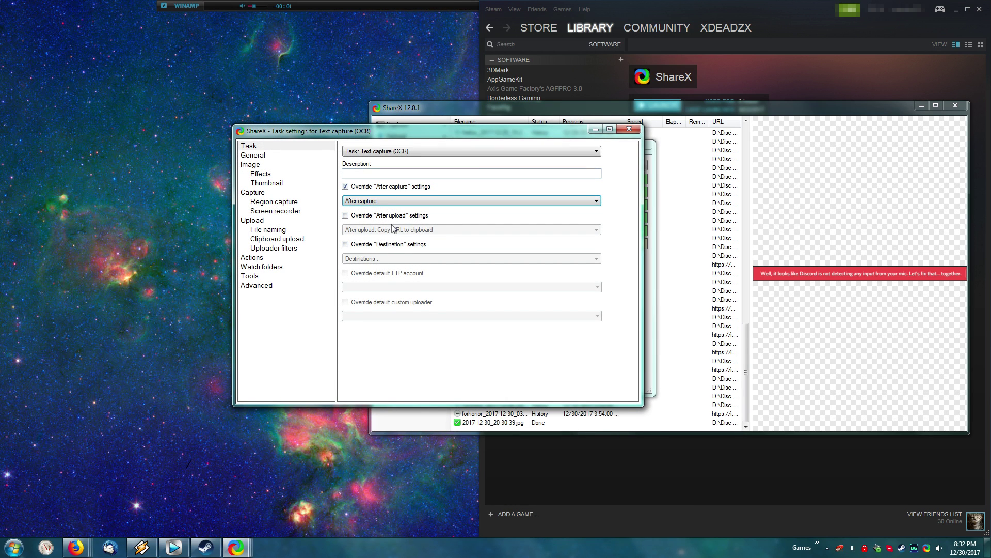
key(Escape)
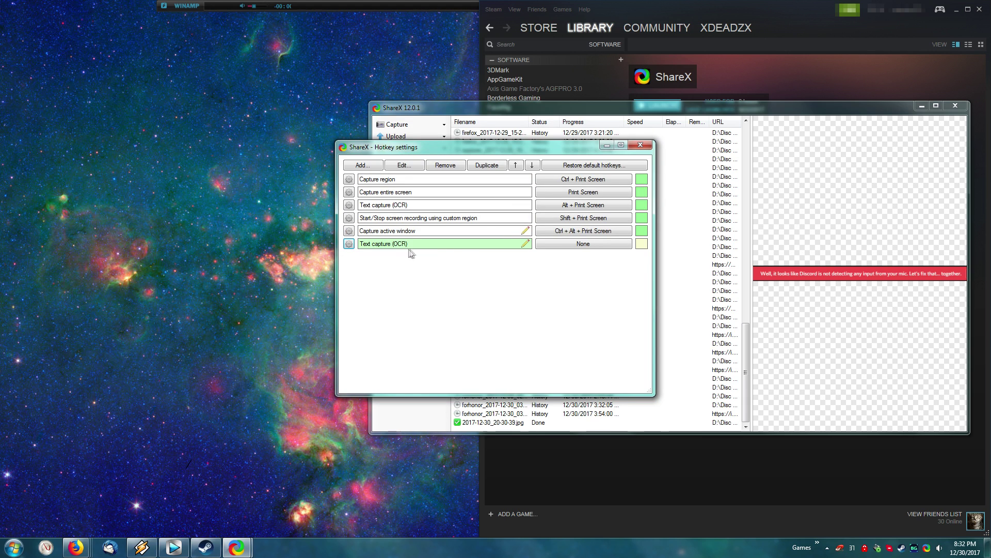
click(566, 247)
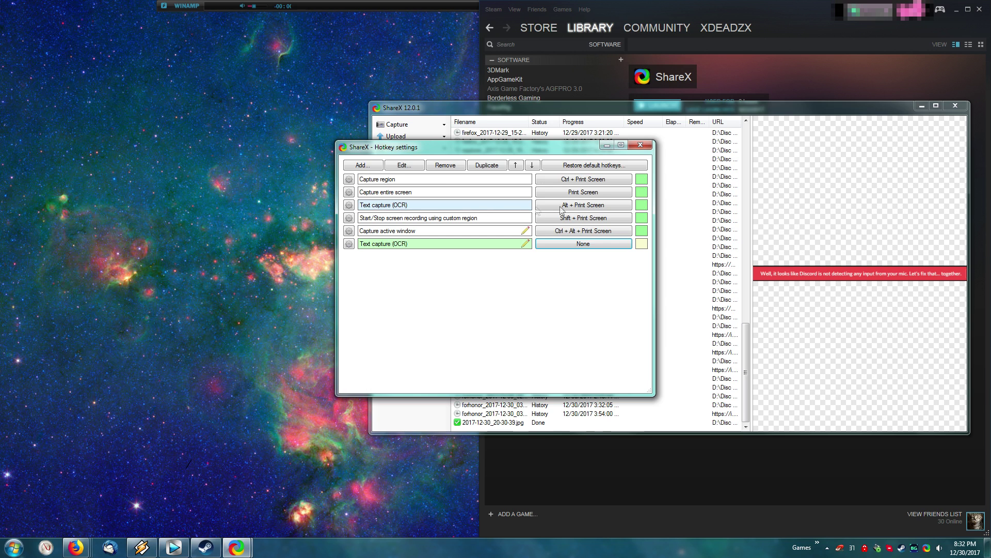
click(445, 165)
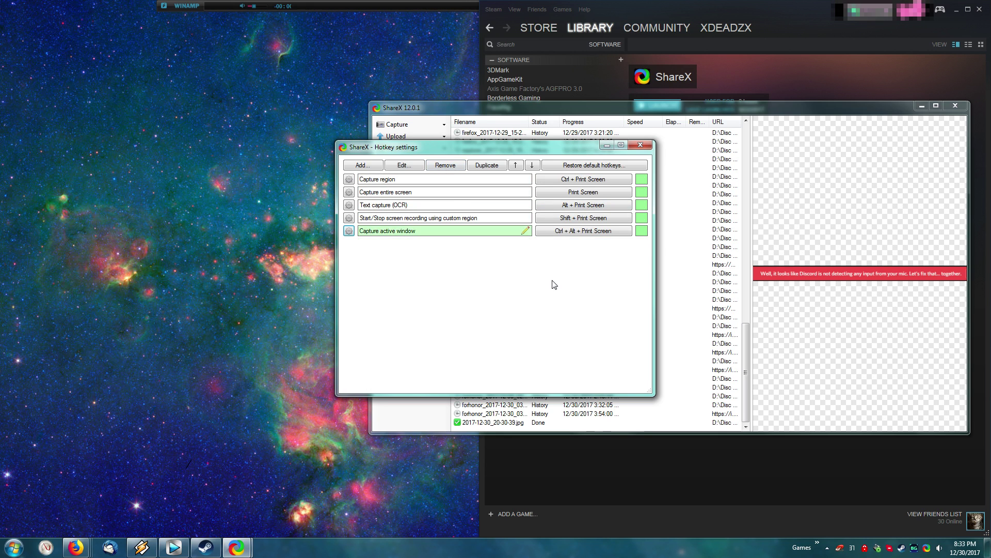
click(647, 145)
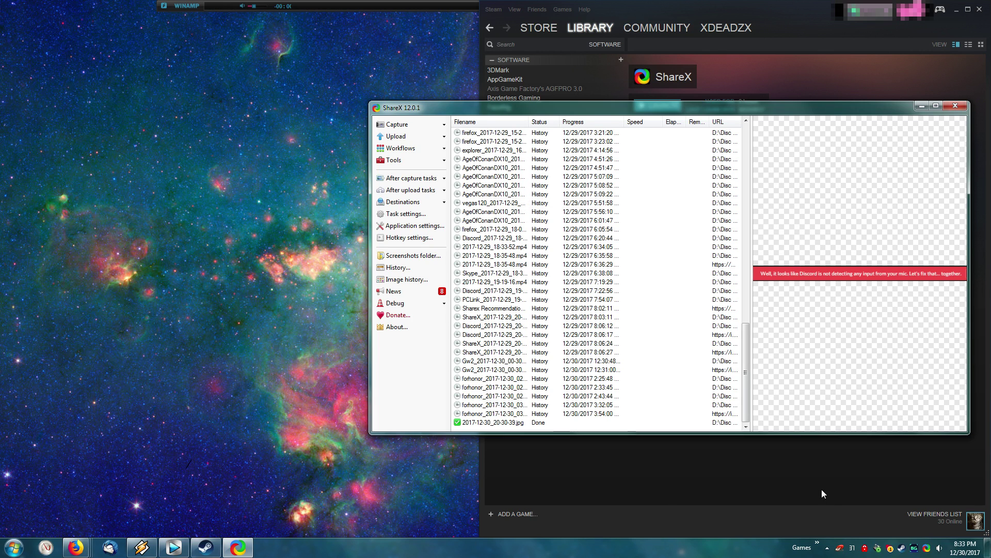
right_click(927, 548)
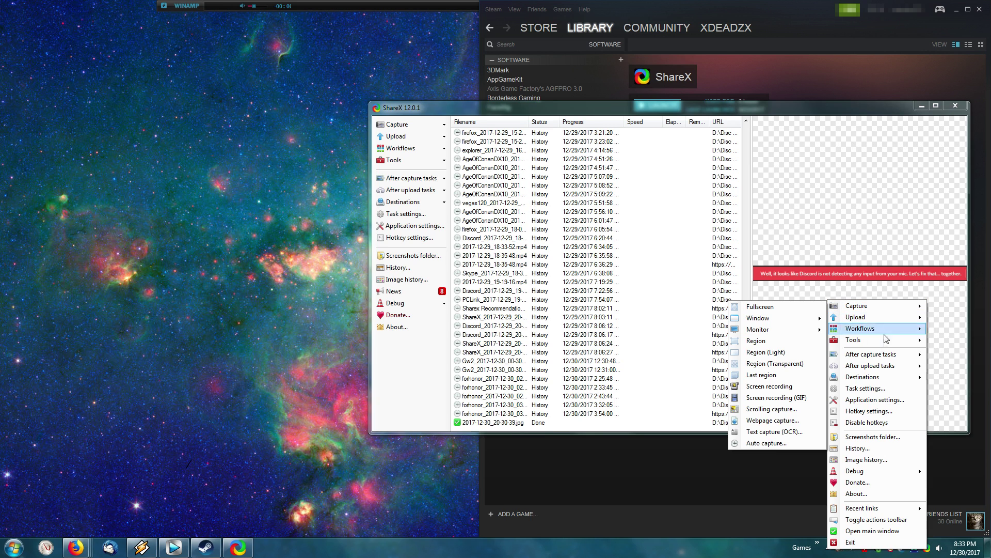
mouse_move(874, 355)
click(402, 403)
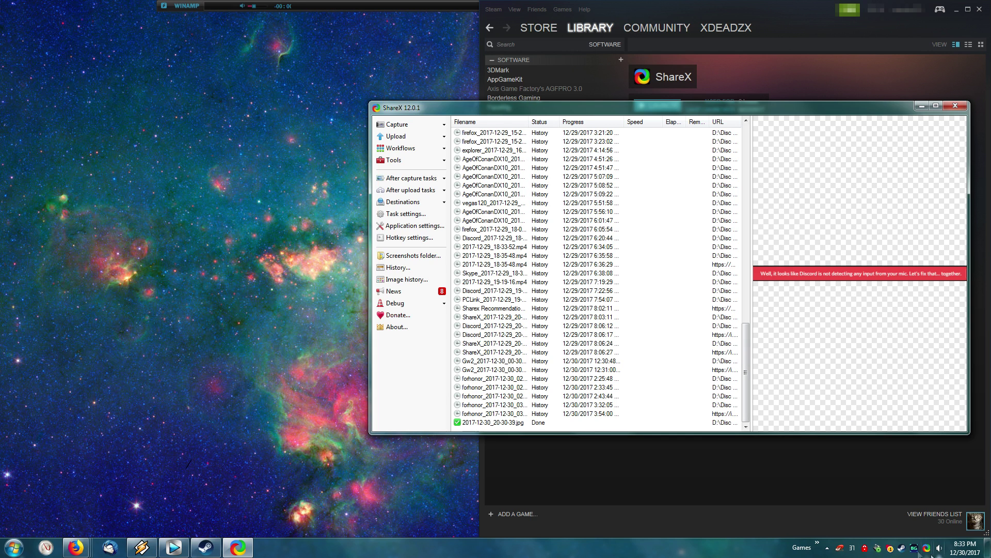
right_click(932, 549)
mouse_move(880, 304)
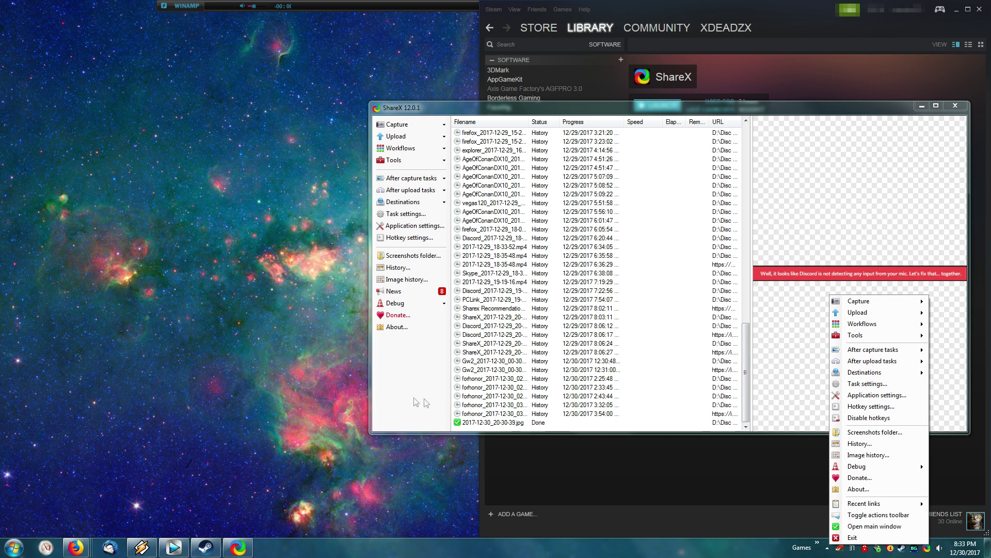
drag(792, 115, 765, 115)
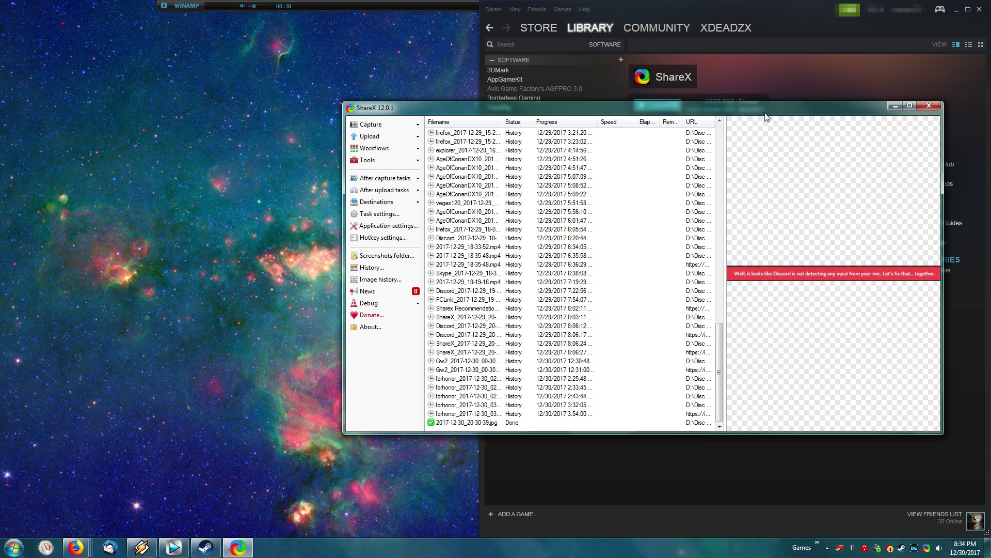
drag(766, 118, 945, 105)
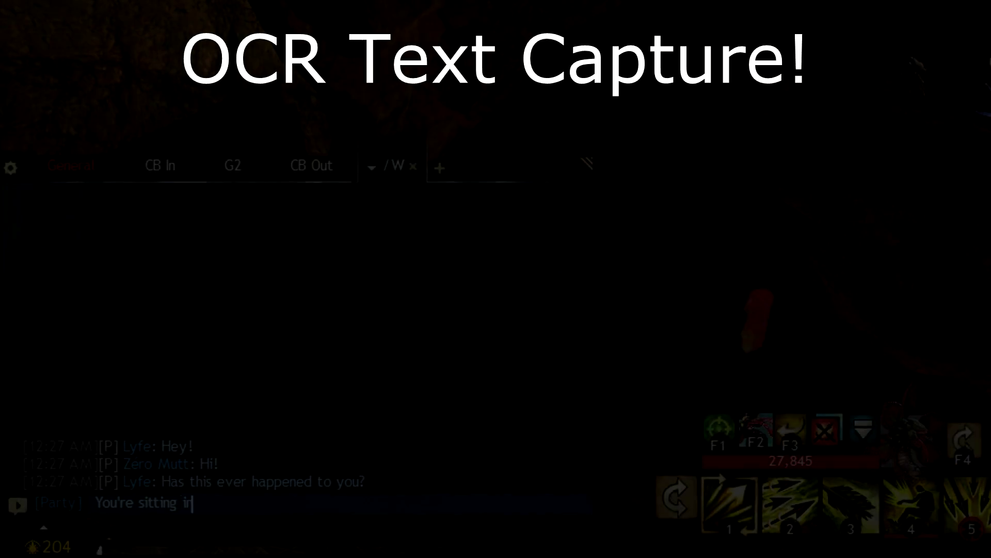
- Type a party chat message about having something funny to say in a game's chat box
text(favorite gam)
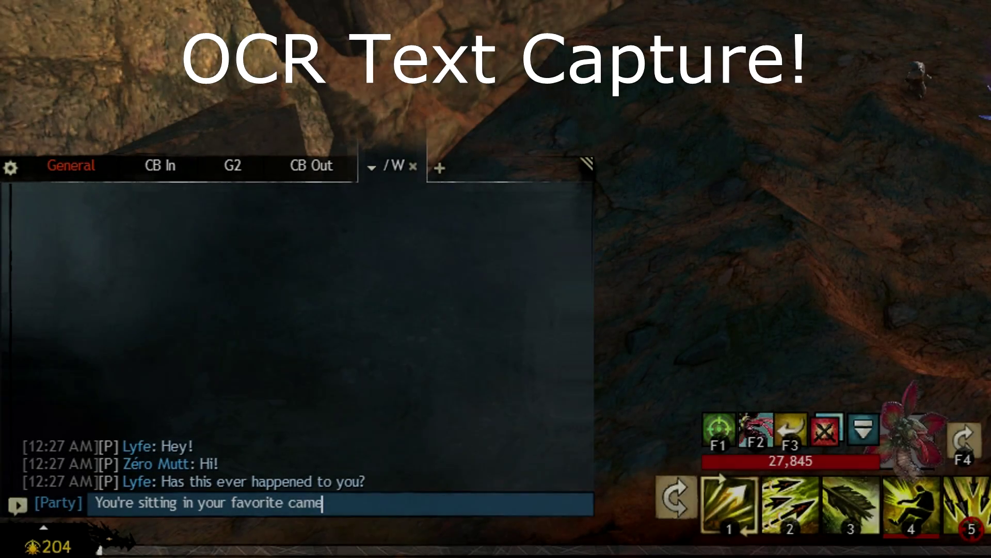
text(e with a chat box, and)
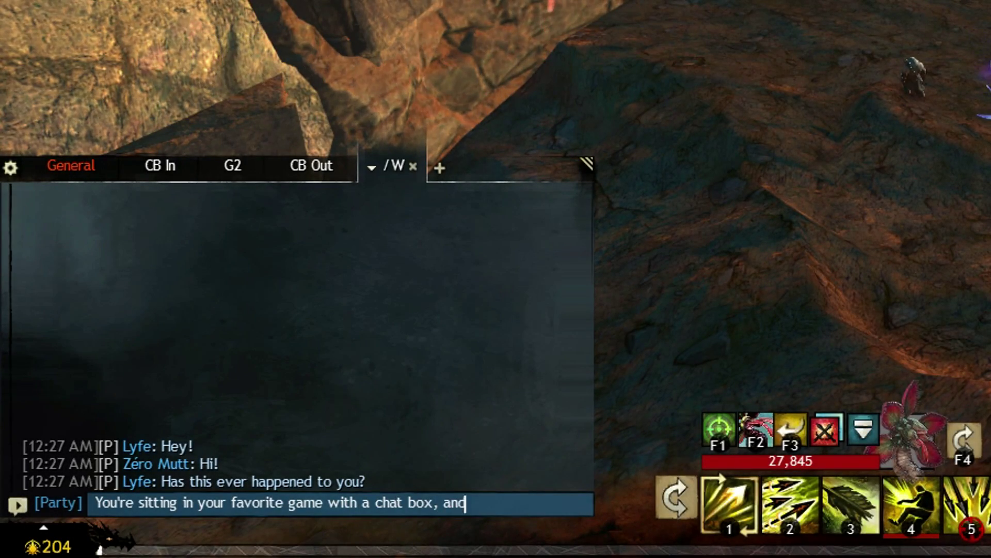
text( you have something really fun)
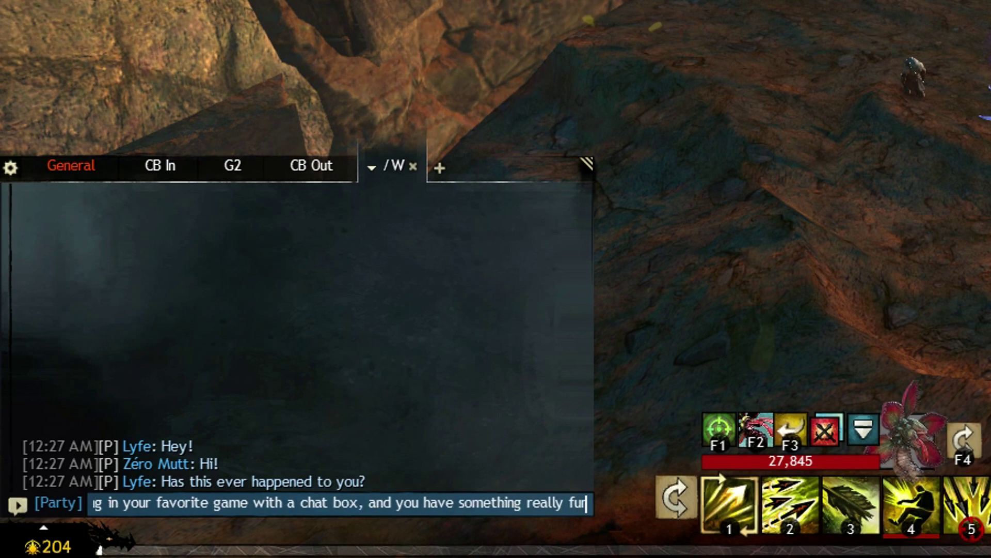
text(ny said that you want to share?)
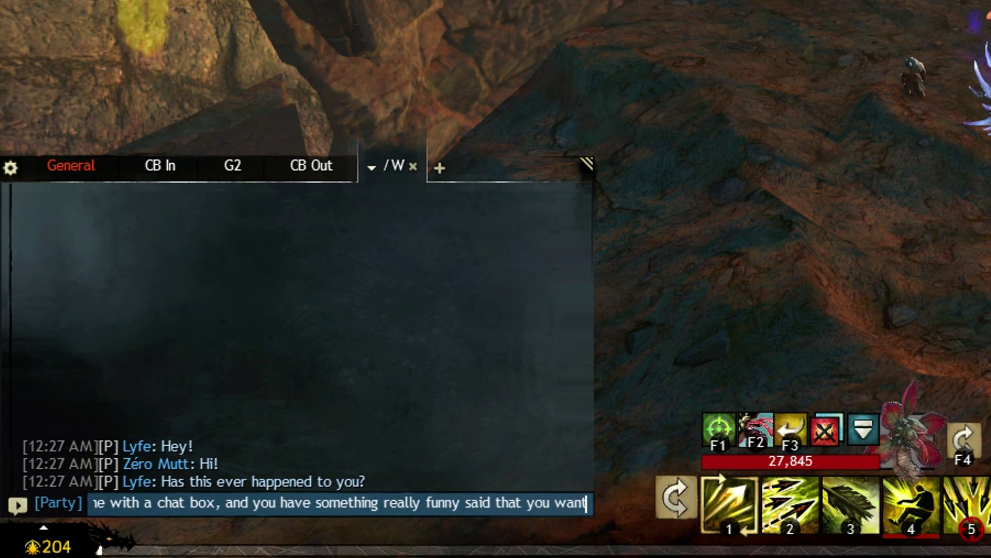